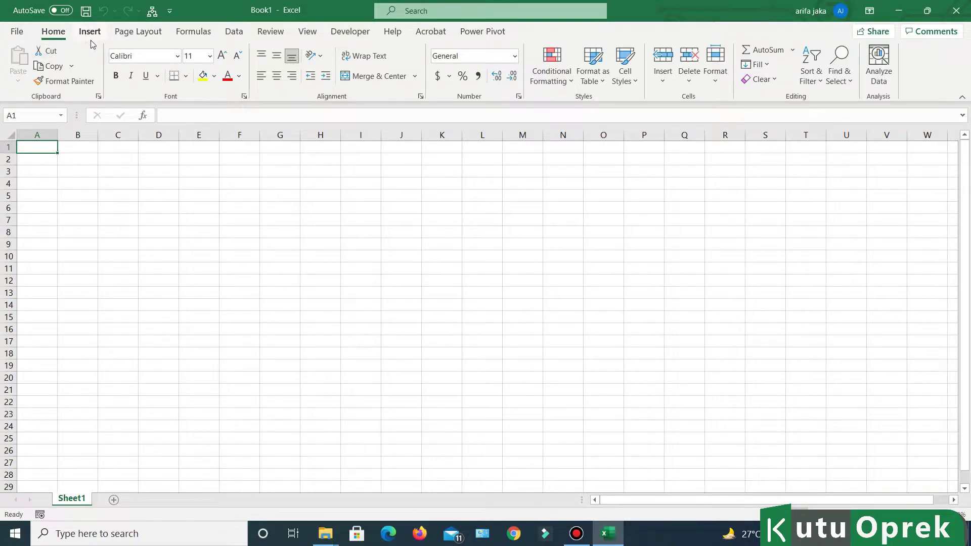
Examine the command groups for page layout, formulas, data, review, view, developer, help and Power Pivot
{"action": "left_click", "coordinate": [148, 34]}
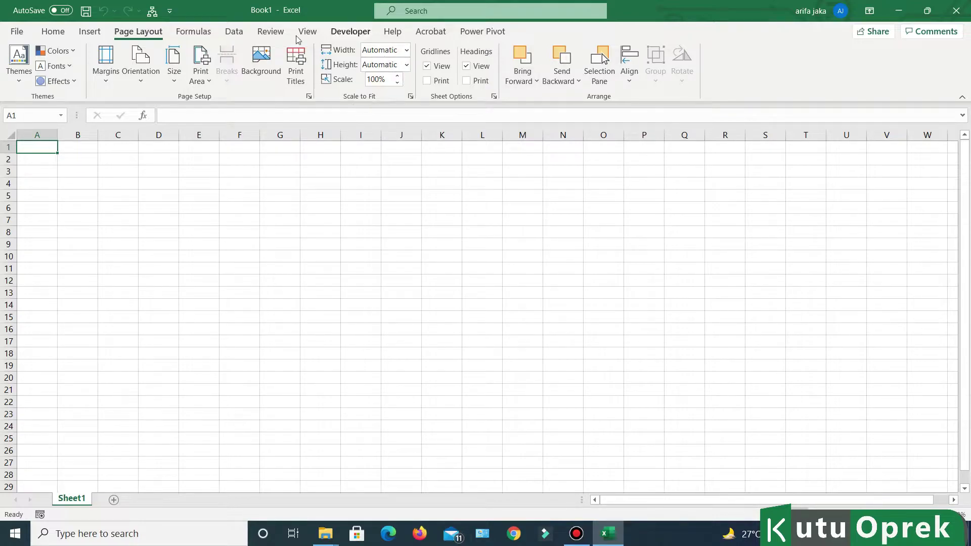
{"action": "left_click", "coordinate": [207, 32]}
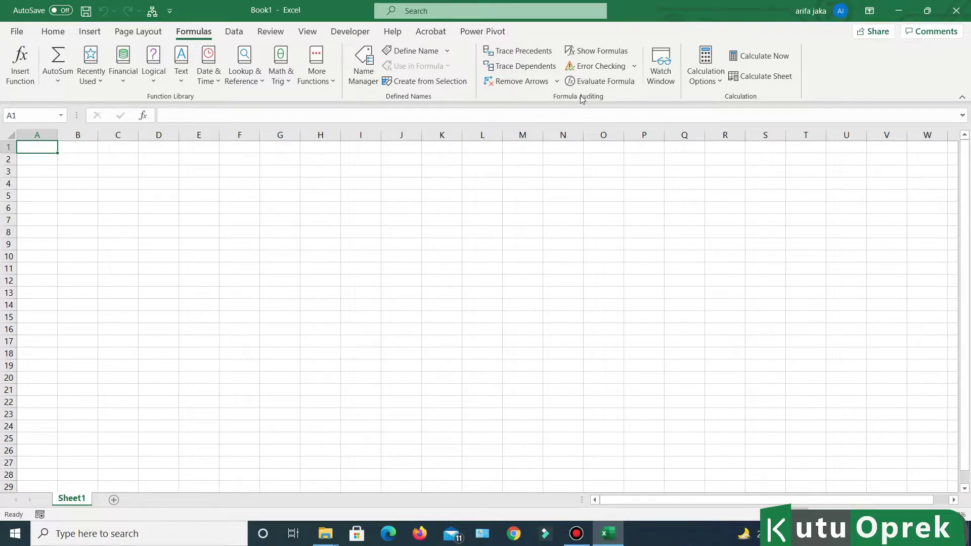
{"action": "left_click", "coordinate": [244, 34]}
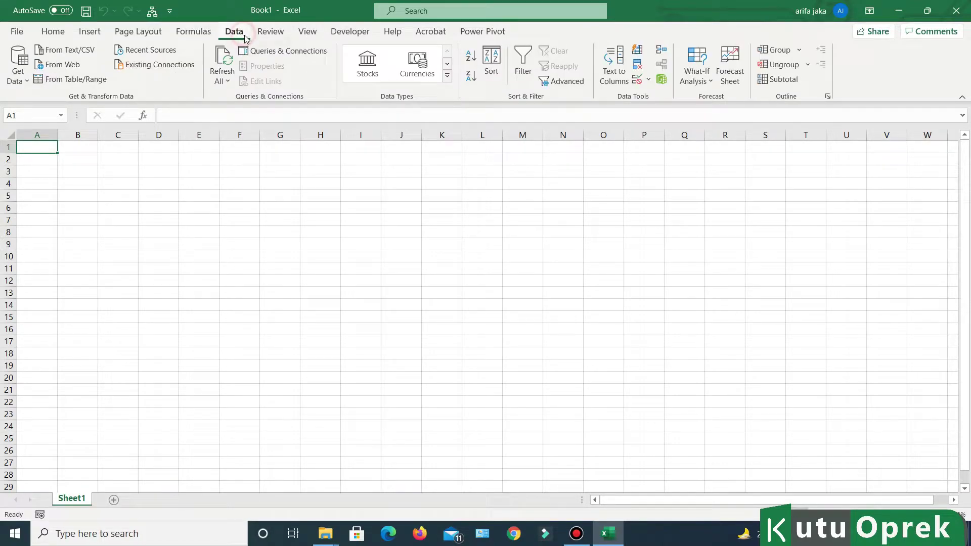
{"action": "left_click", "coordinate": [270, 34]}
{"action": "left_click", "coordinate": [304, 37]}
{"action": "left_click", "coordinate": [349, 33]}
{"action": "left_click", "coordinate": [392, 32]}
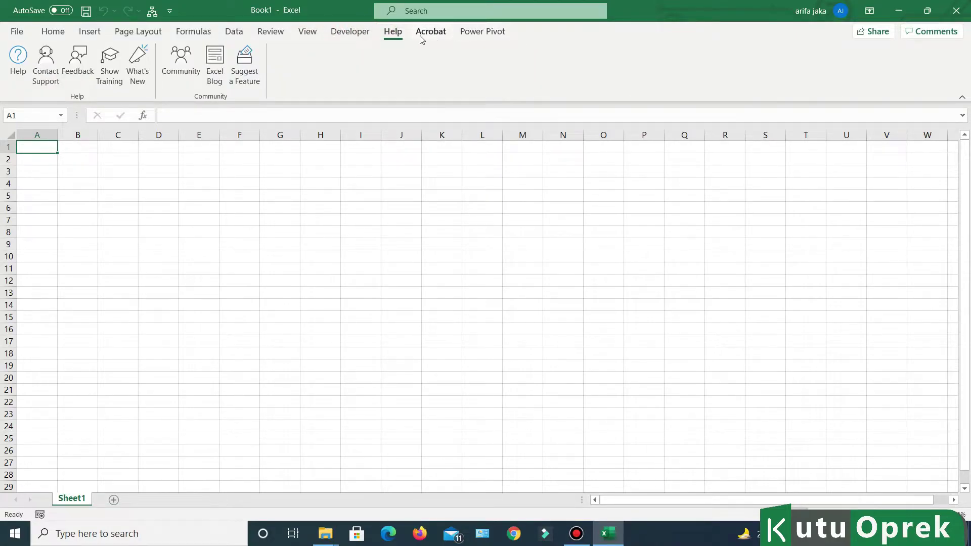
{"action": "left_click", "coordinate": [481, 32]}
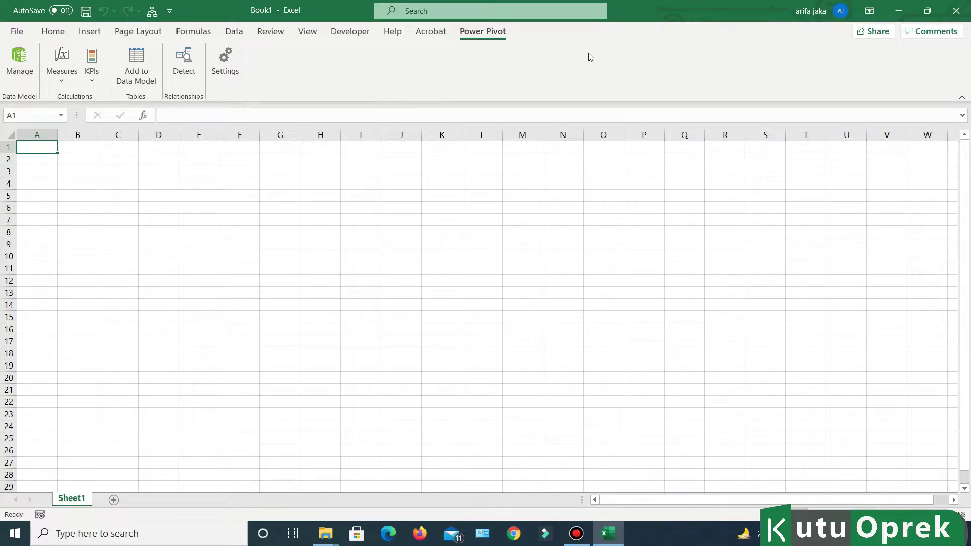
Enter the text abcde in cell C4
{"action": "left_click", "coordinate": [51, 31]}
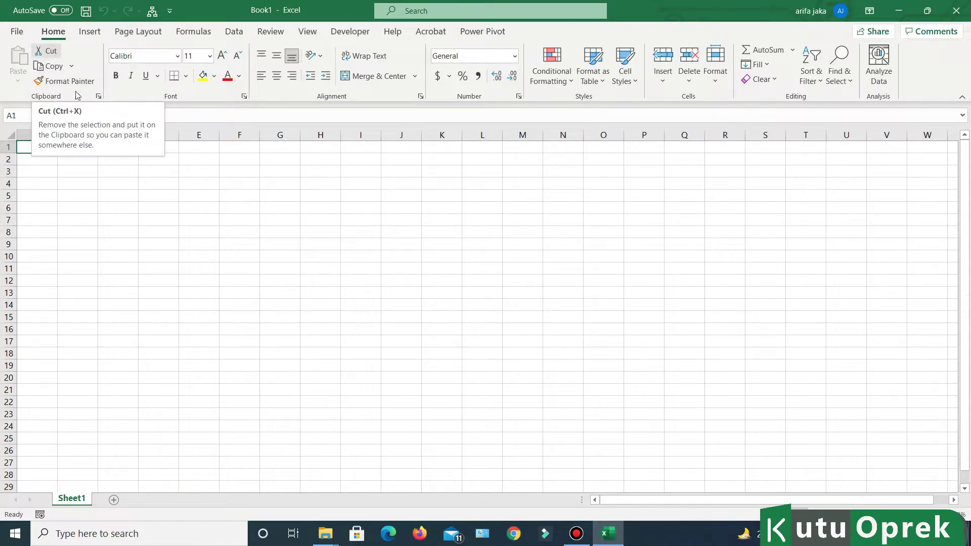
{"action": "left_click", "coordinate": [102, 181]}
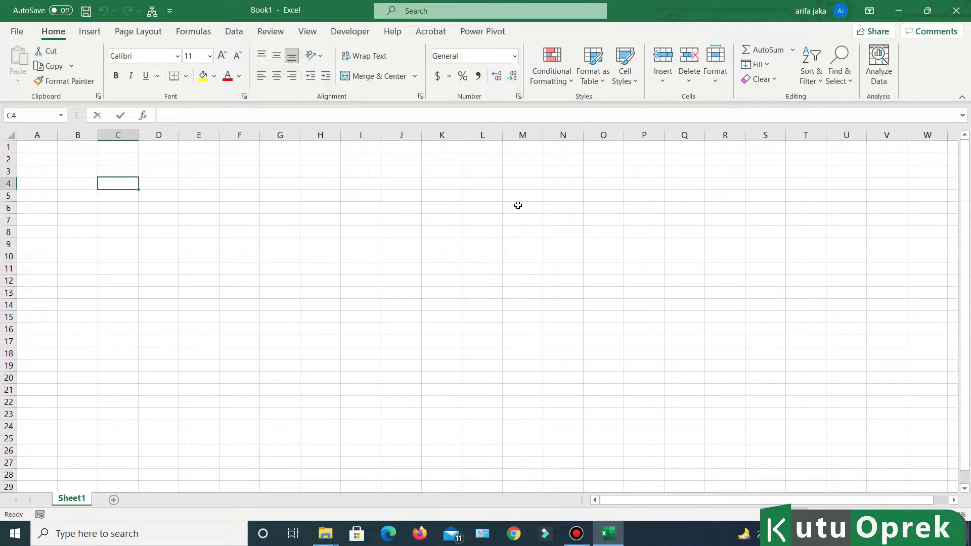
{"action": "type", "text": "abcde"}
{"action": "key", "text": "ctrl+Return"}
Cut the text from cell C4 and paste it into cell E4
{"action": "left_click", "coordinate": [46, 51]}
{"action": "key", "text": "Right"}
{"action": "key", "text": "Right"}
{"action": "key", "text": "Return"}
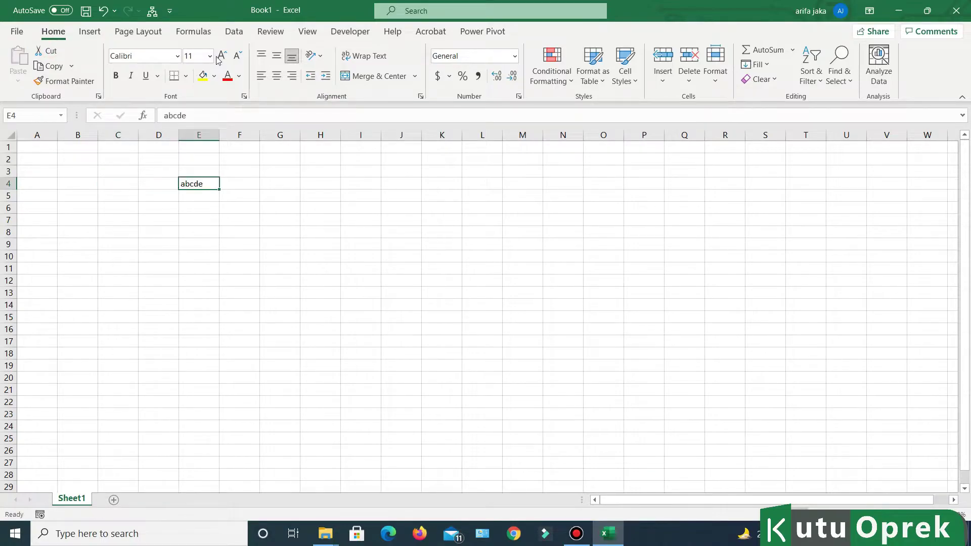
{"action": "left_click", "coordinate": [119, 183]}
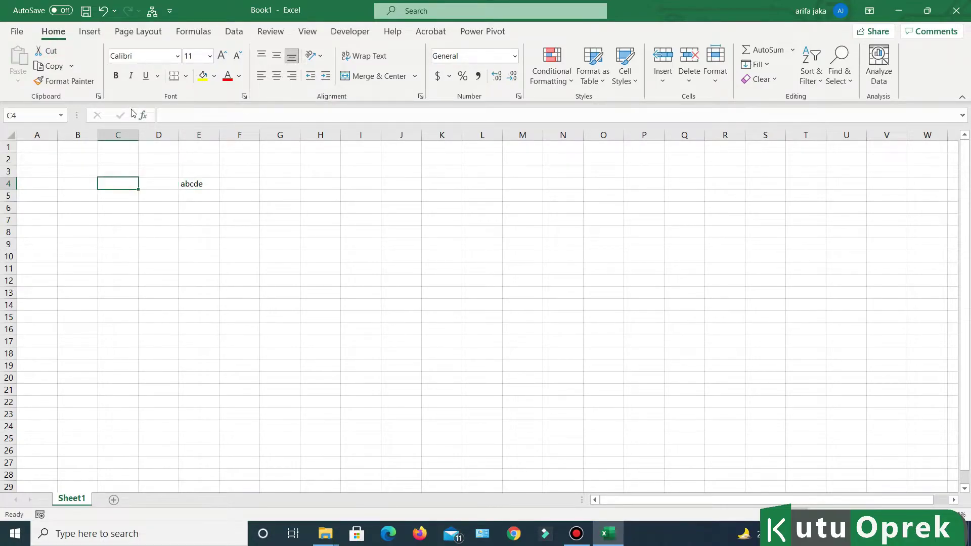
Copy the contents of cell E4 into the adjacent cell F4
{"action": "left_click", "coordinate": [201, 183]}
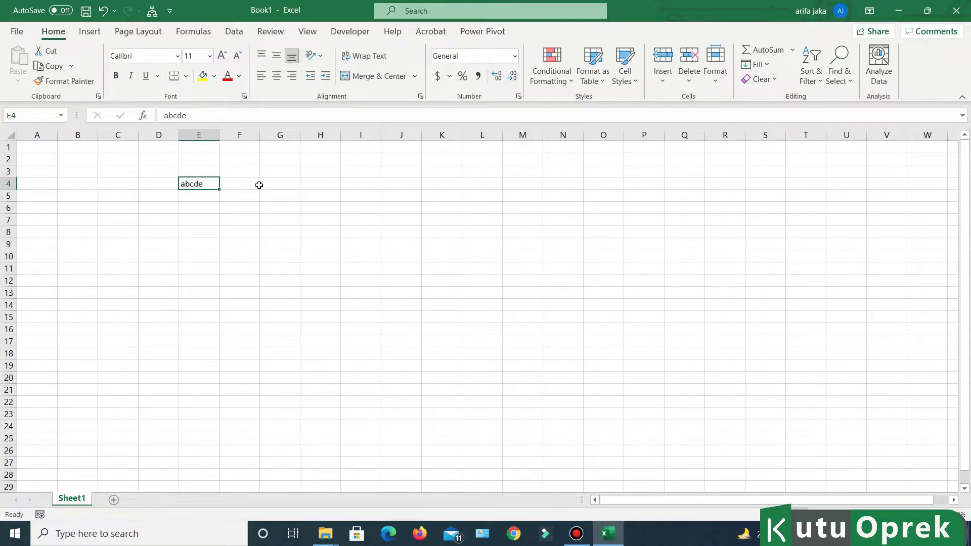
{"action": "left_click", "coordinate": [57, 66]}
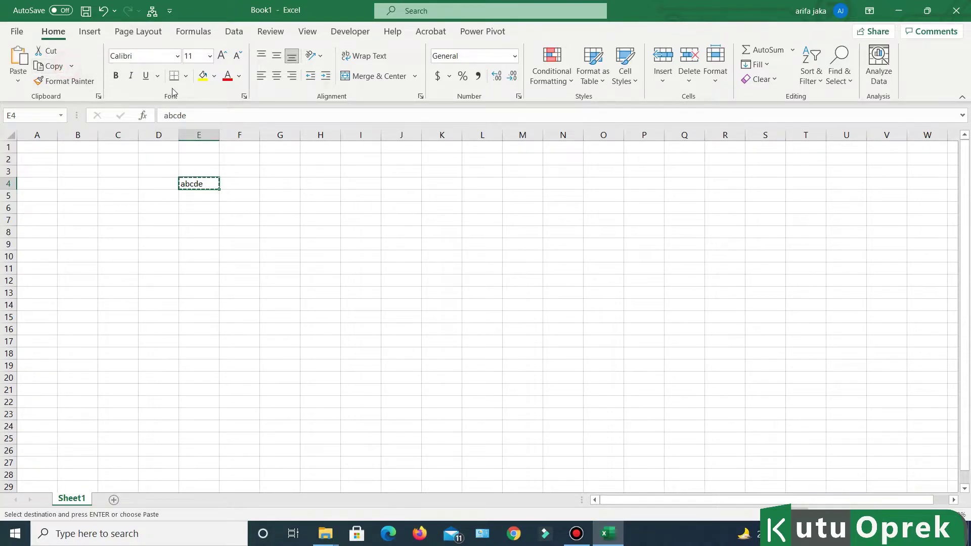
{"action": "key", "text": "Right"}
{"action": "key", "text": "Return"}
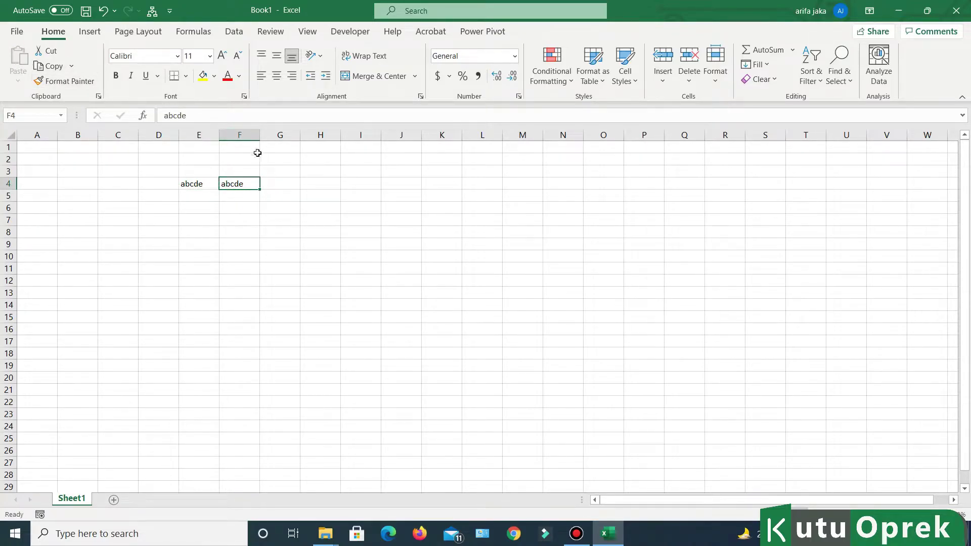
Copy the contents of cell F4 and paste them into cell F5
{"action": "key", "text": "ctrl+c"}
{"action": "key", "text": "Down"}
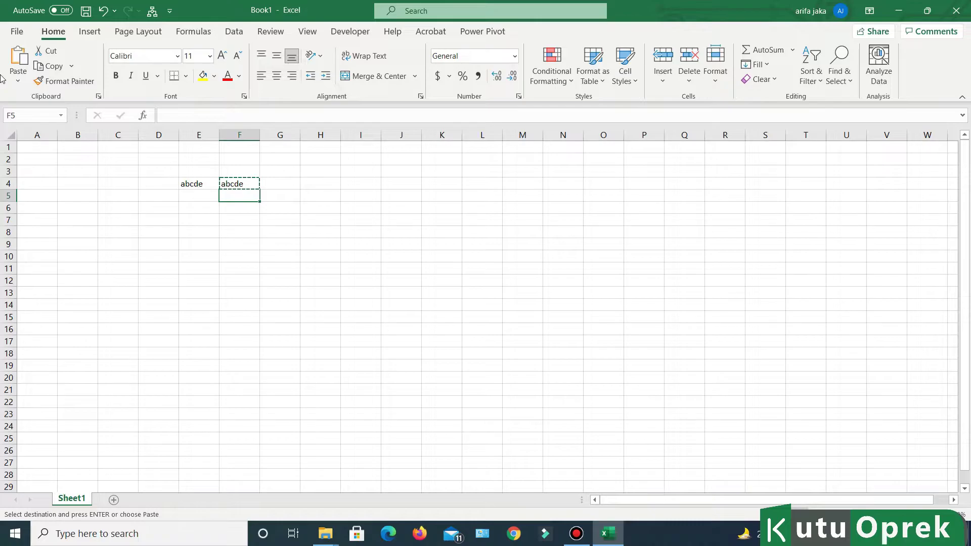
{"action": "left_click", "coordinate": [18, 79]}
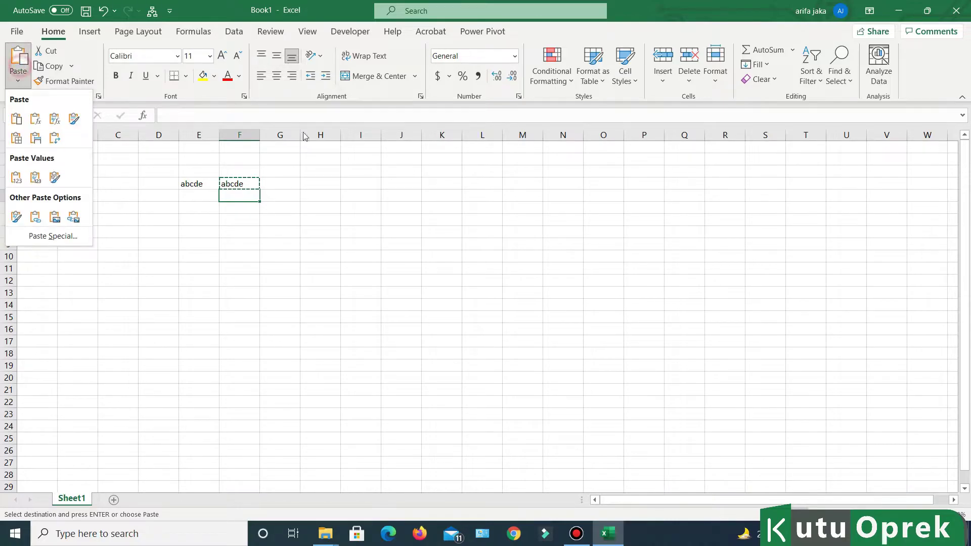
{"action": "left_click", "coordinate": [23, 121]}
{"action": "left_click", "coordinate": [326, 189]}
{"action": "left_click", "coordinate": [294, 162]}
{"action": "left_click", "coordinate": [212, 172]}
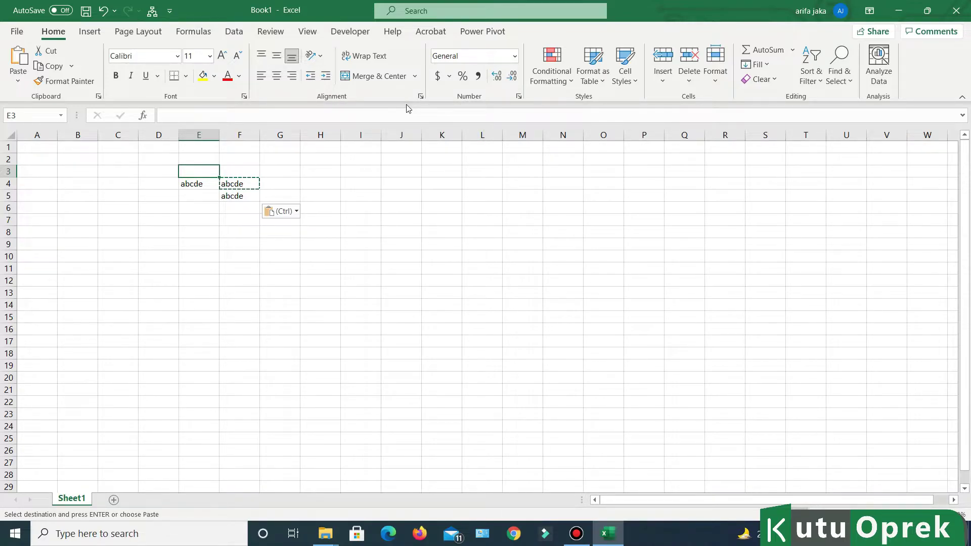
{"action": "left_click", "coordinate": [368, 163]}
{"action": "left_click", "coordinate": [375, 182]}
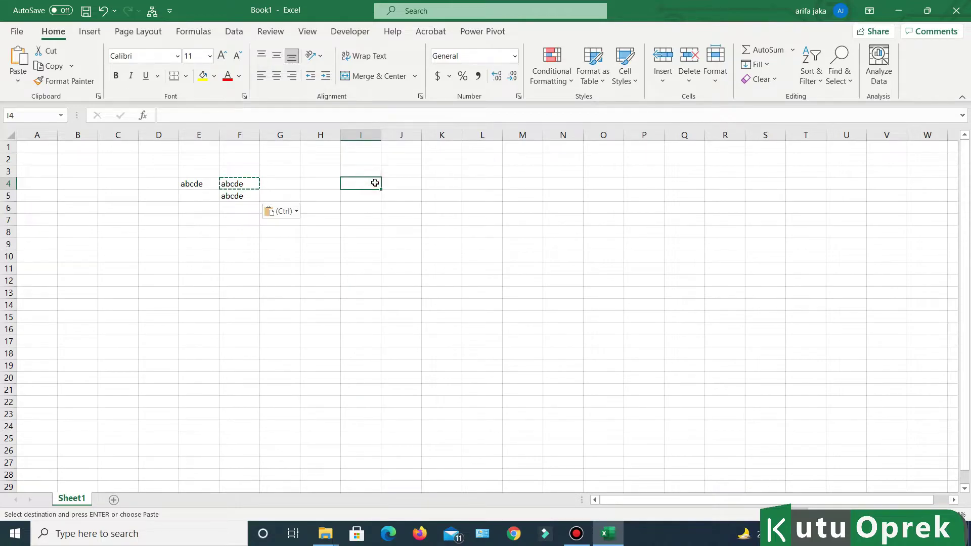
Try merging and centering the range F4:J4, and undo the merge
{"action": "left_click", "coordinate": [235, 182]}
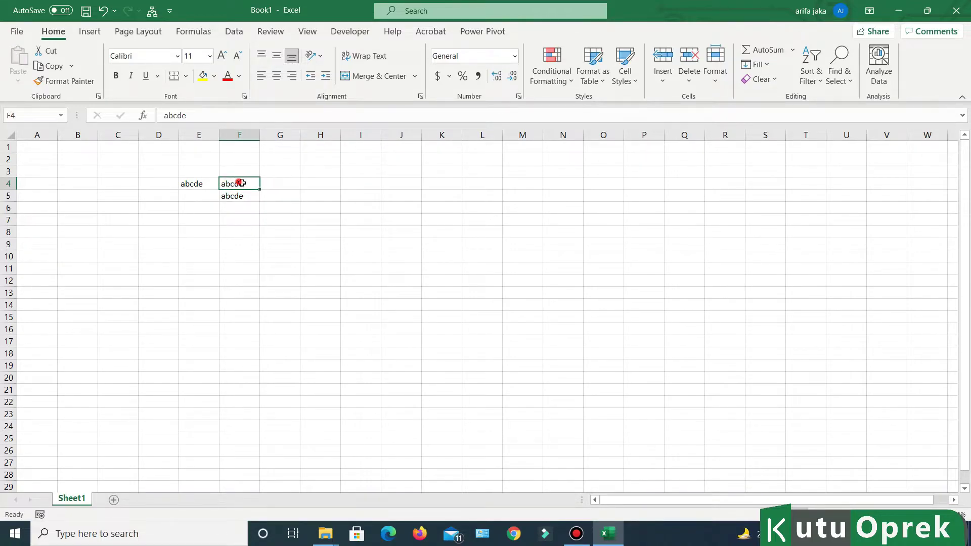
{"action": "left_click_drag", "start_coordinate": [238, 182], "coordinate": [412, 176]}
{"action": "left_click_drag", "start_coordinate": [243, 185], "coordinate": [404, 180]}
{"action": "left_click", "coordinate": [388, 80]}
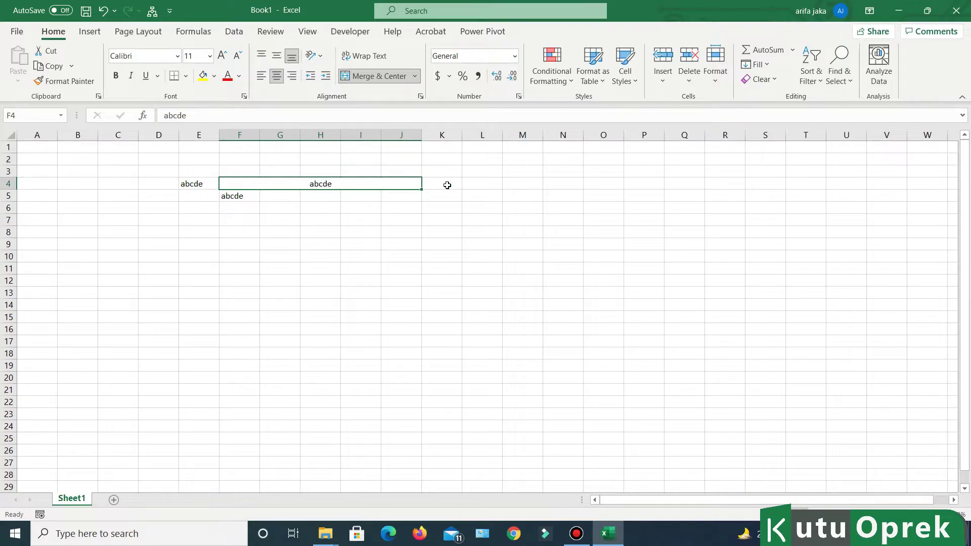
{"action": "key", "text": "ctrl+z"}
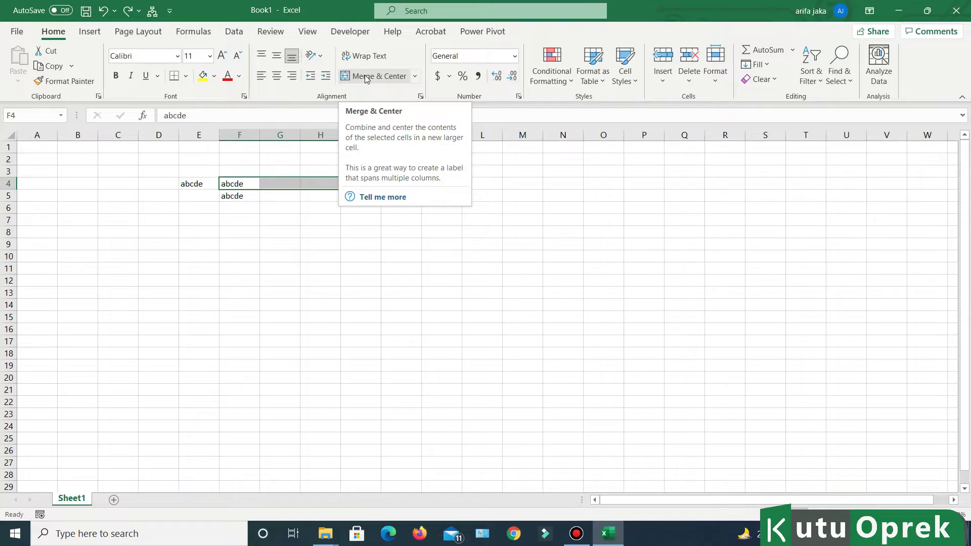
Append zzzzzzzzzz to the text in cell F4
{"action": "left_click", "coordinate": [265, 243]}
{"action": "left_click", "coordinate": [248, 180]}
{"action": "left_click", "coordinate": [239, 116]}
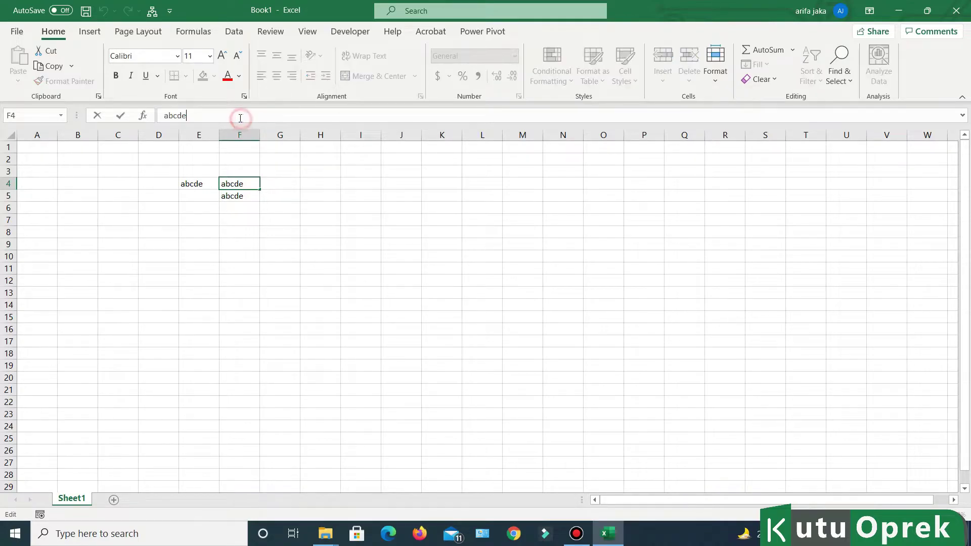
{"action": "type", "text": "zzzzzzzzzz"}
{"action": "left_click", "coordinate": [368, 198]}
Wrap the text in cell F4 and make column F slightly narrower
{"action": "left_click", "coordinate": [242, 182]}
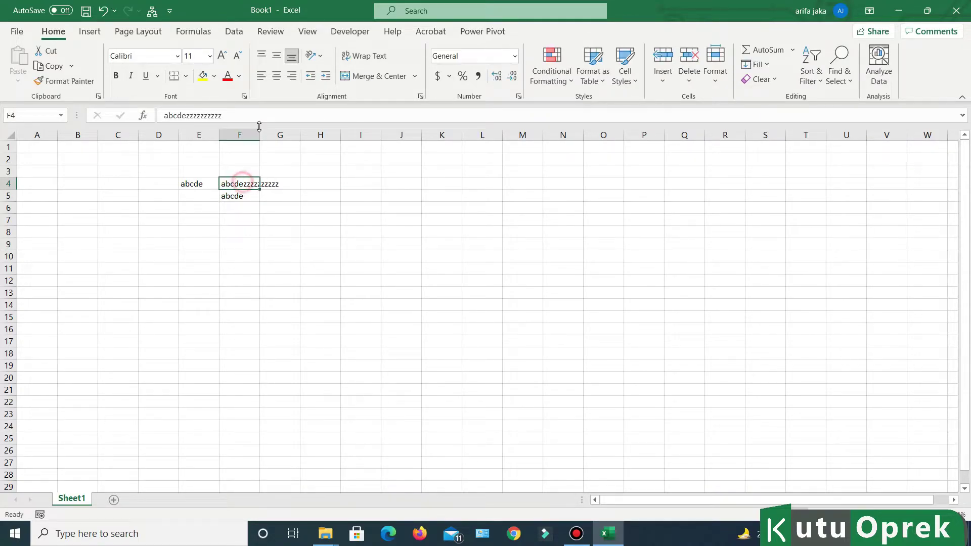
{"action": "left_click", "coordinate": [382, 57]}
{"action": "mouse_move", "coordinate": [259, 135]}
{"action": "left_mouse_down"}
{"action": "mouse_move", "coordinate": [244, 135]}
{"action": "mouse_move", "coordinate": [252, 135]}
{"action": "left_mouse_up"}
{"action": "left_click", "coordinate": [417, 188]}
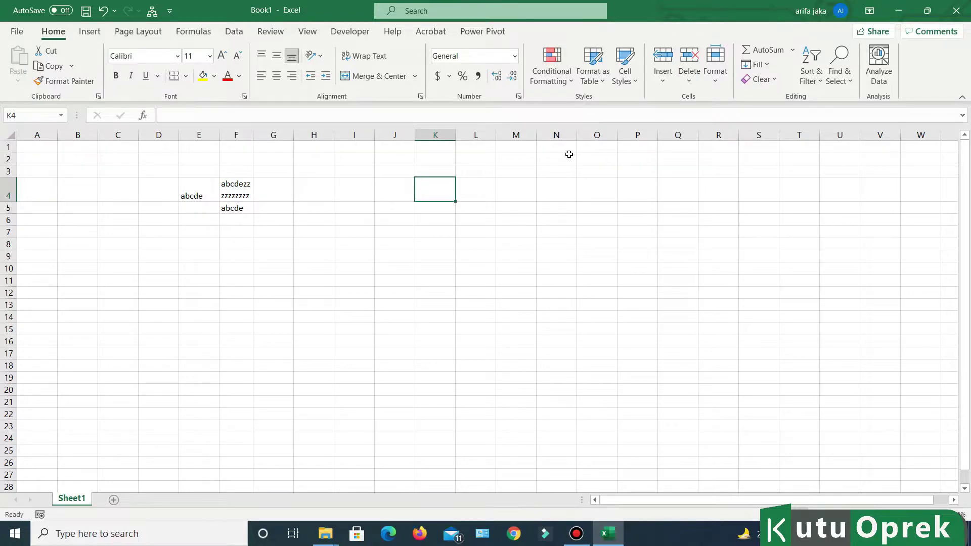
{"action": "left_click", "coordinate": [500, 55]}
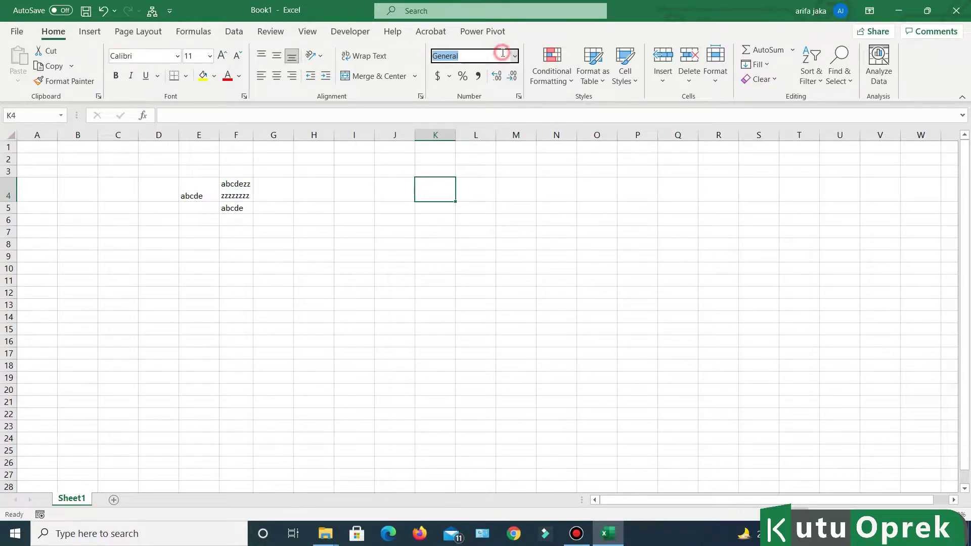
{"action": "left_click", "coordinate": [541, 243]}
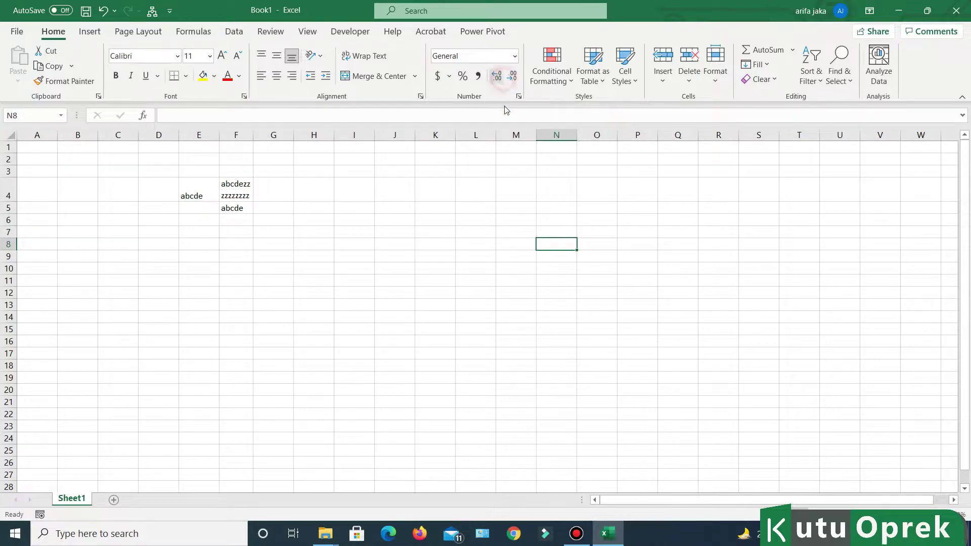
Enter the number 9.234 in cell M5
{"action": "left_click", "coordinate": [502, 210]}
{"action": "type", "text": "9.23"}
{"action": "key", "text": "ctrl+Return"}
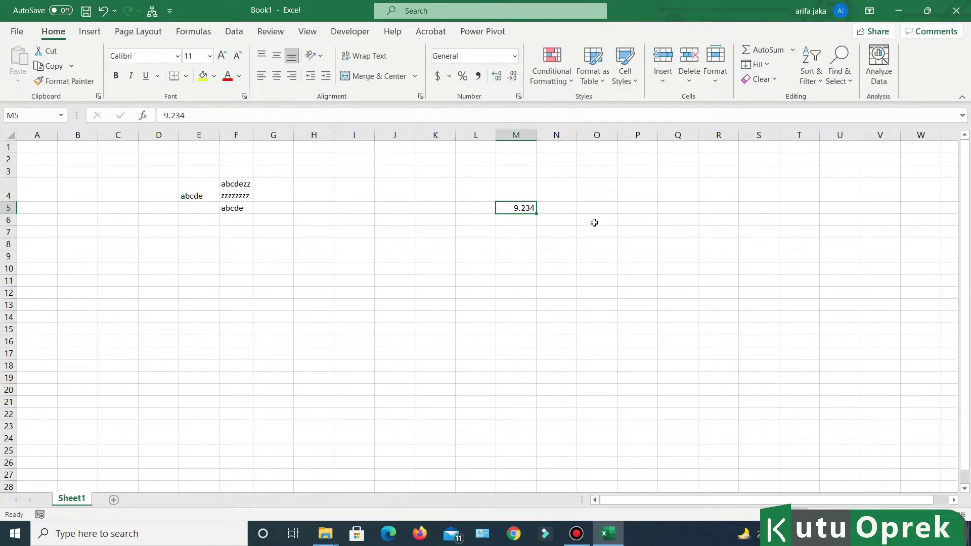
Increase the displayed decimal places of cell M5, and reduce them until no decimals are shown
{"action": "left_click", "coordinate": [497, 76]}
{"action": "left_click", "coordinate": [497, 77]}
{"action": "double_click", "coordinate": [513, 77]}
{"action": "left_click", "coordinate": [513, 77]}
{"action": "double_click", "coordinate": [514, 78]}
{"action": "left_click", "coordinate": [657, 85]}
{"action": "left_click", "coordinate": [586, 210]}
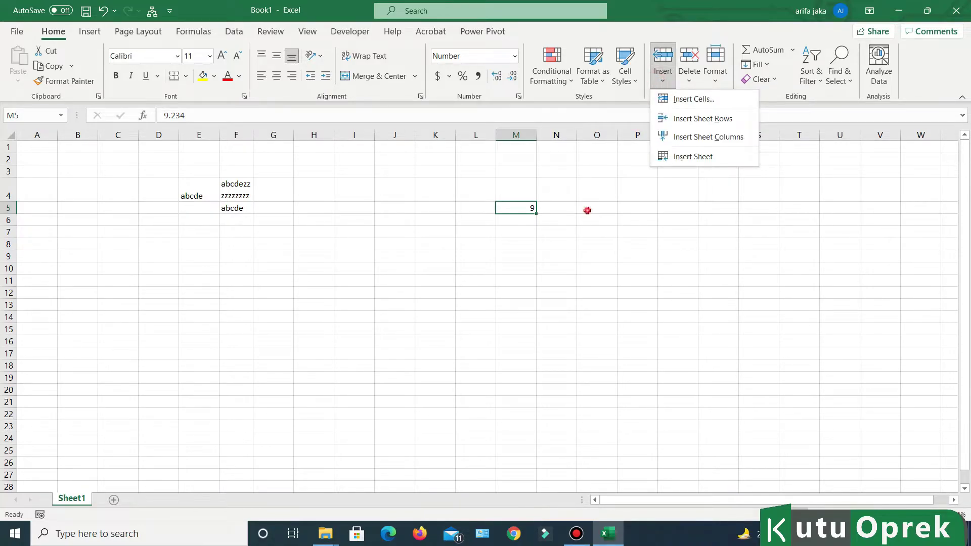
{"action": "left_click", "coordinate": [538, 230]}
Enter the text ssss in cell K7
{"action": "left_click", "coordinate": [419, 229]}
{"action": "type", "text": "ssss"}
{"action": "left_click", "coordinate": [473, 272]}
Try inserting a cell directly at K7, and undo the insertion
{"action": "left_click", "coordinate": [440, 237]}
{"action": "left_click", "coordinate": [663, 60]}
{"action": "key", "text": "ctrl+z"}
Try inserting a cell at K7 with the Shift cells right option, and undo the insertion
{"action": "left_click", "coordinate": [665, 84]}
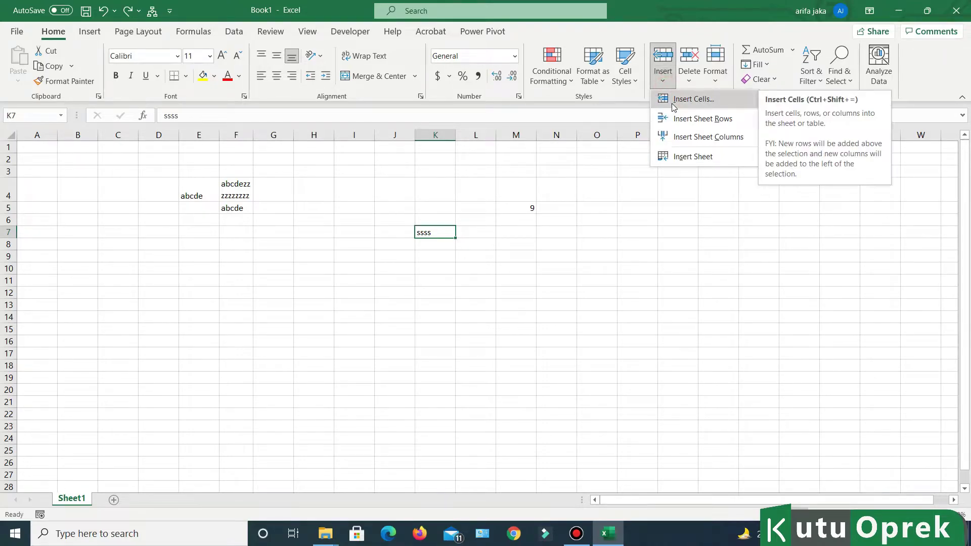
{"action": "left_click", "coordinate": [673, 100]}
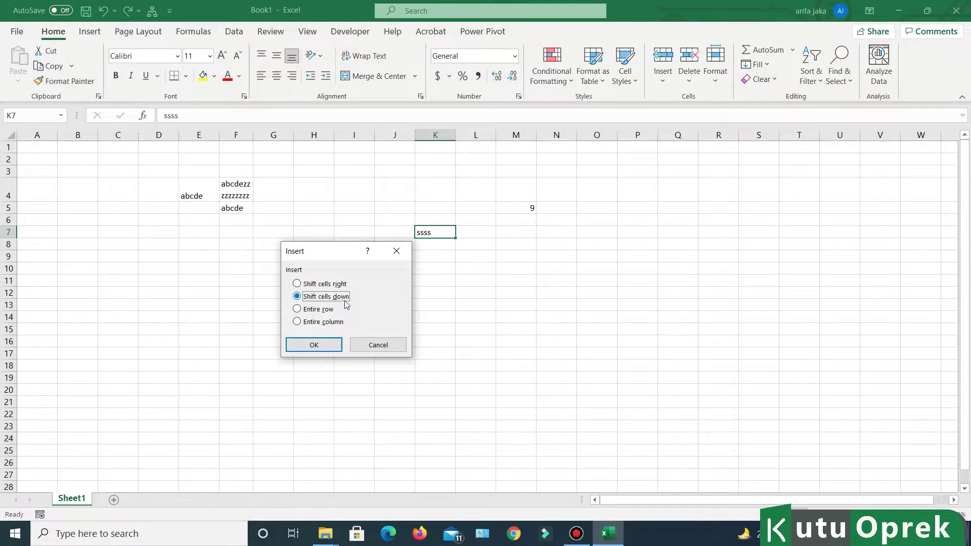
{"action": "left_click", "coordinate": [338, 284]}
{"action": "left_click", "coordinate": [334, 309]}
{"action": "left_click", "coordinate": [334, 322]}
{"action": "left_click", "coordinate": [334, 284]}
{"action": "left_click", "coordinate": [314, 345]}
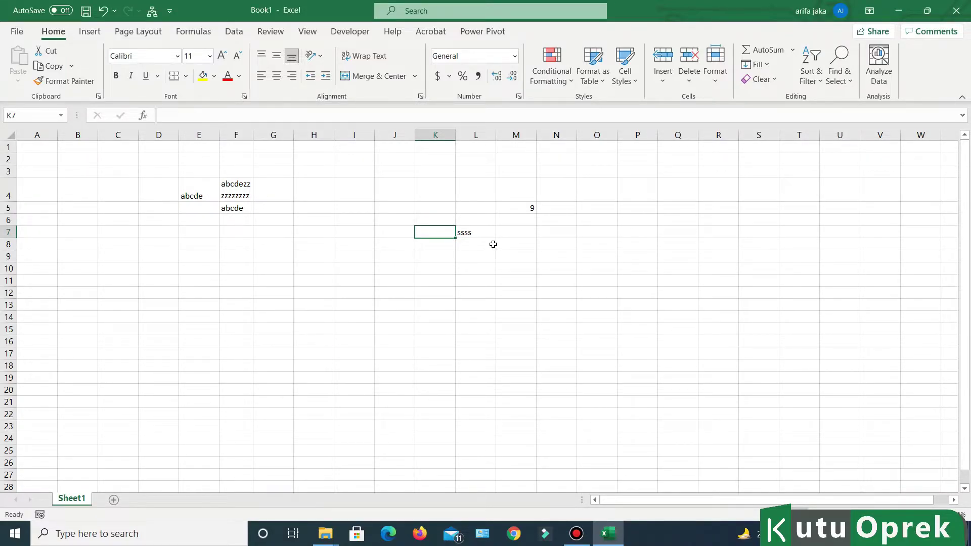
{"action": "key", "text": "ctrl+z"}
{"action": "left_click", "coordinate": [688, 77]}
{"action": "left_click", "coordinate": [718, 83]}
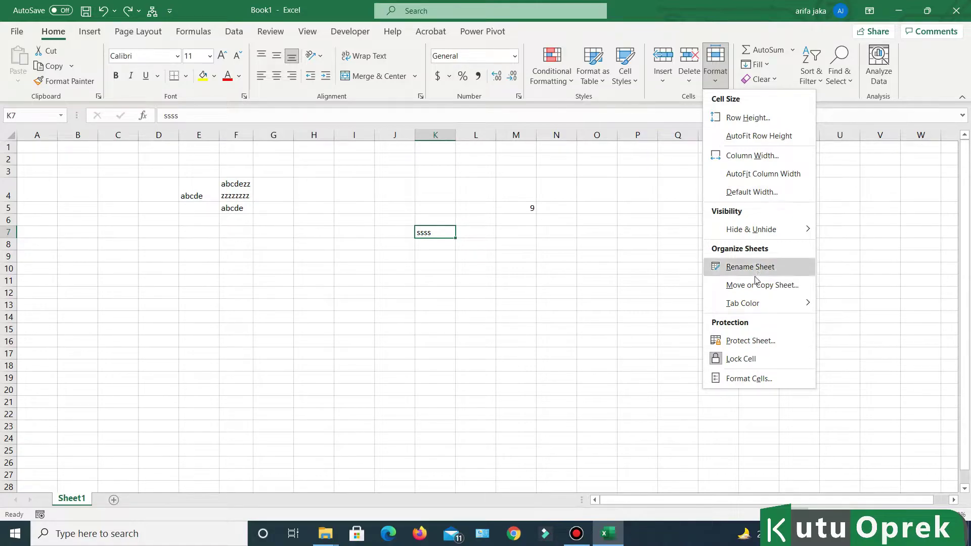
{"action": "mouse_move", "coordinate": [794, 233]}
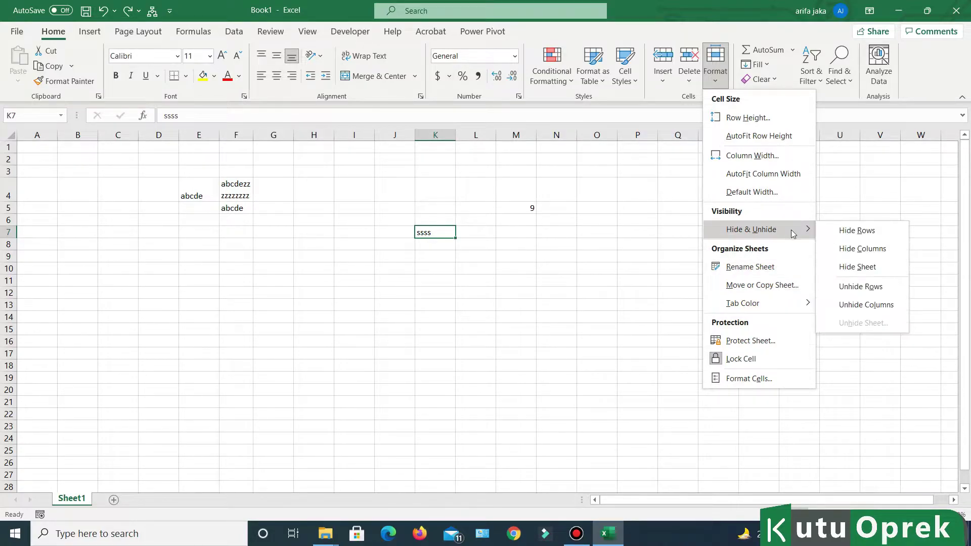
{"action": "left_click", "coordinate": [849, 192]}
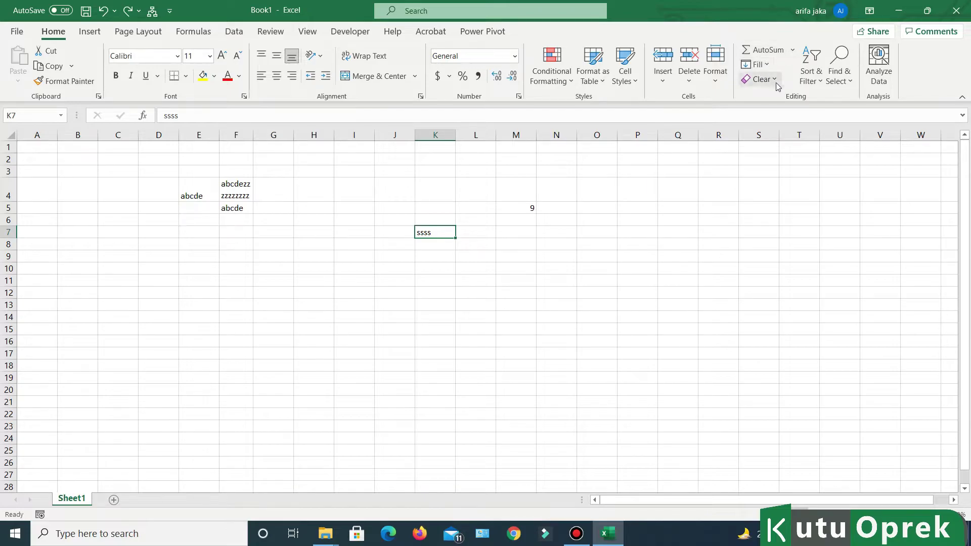
{"action": "left_click", "coordinate": [816, 82]}
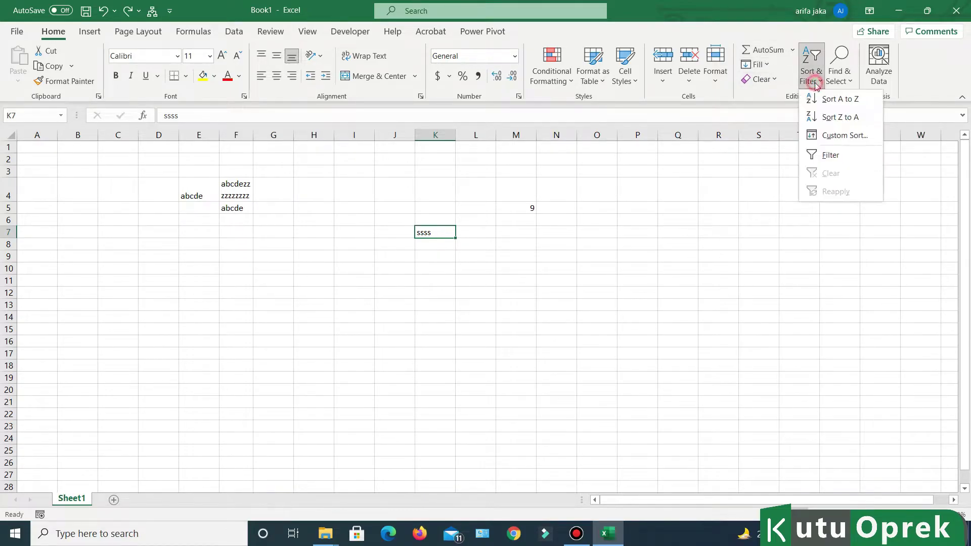
{"action": "key", "text": "Escape"}
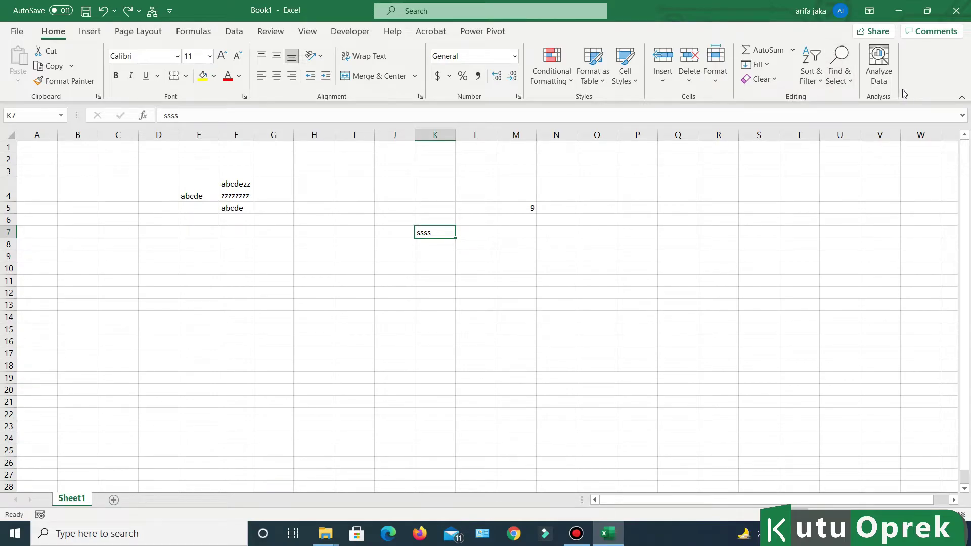
{"action": "left_click", "coordinate": [91, 32]}
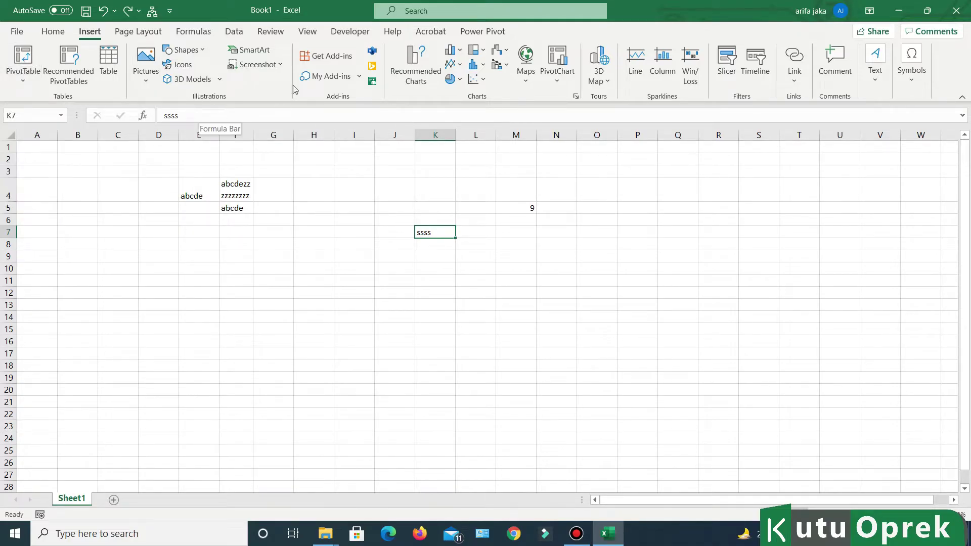
Check the picture source options, and try drawing a rectangle about 2.63" wide and 0.78" high across columns I to M, undoing it
{"action": "left_click", "coordinate": [146, 76]}
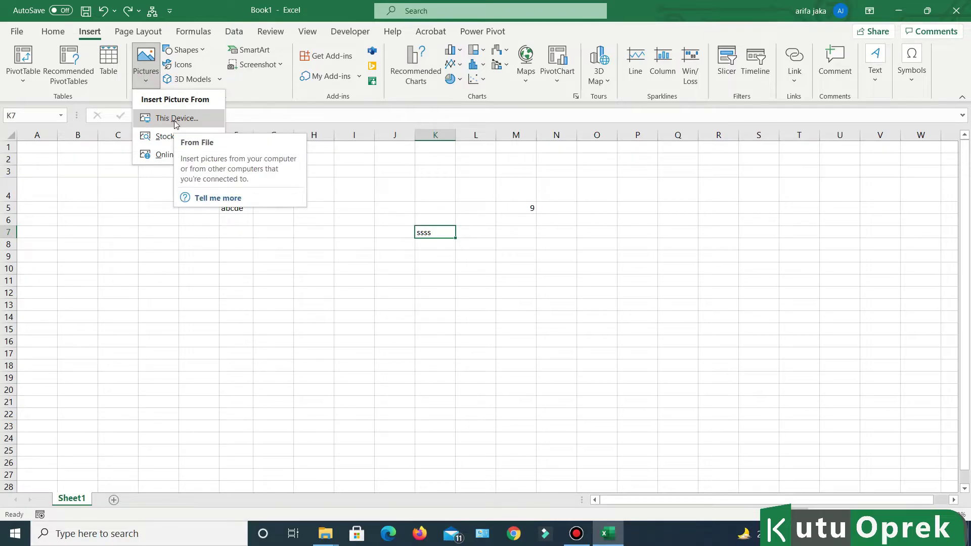
{"action": "left_click", "coordinate": [405, 264]}
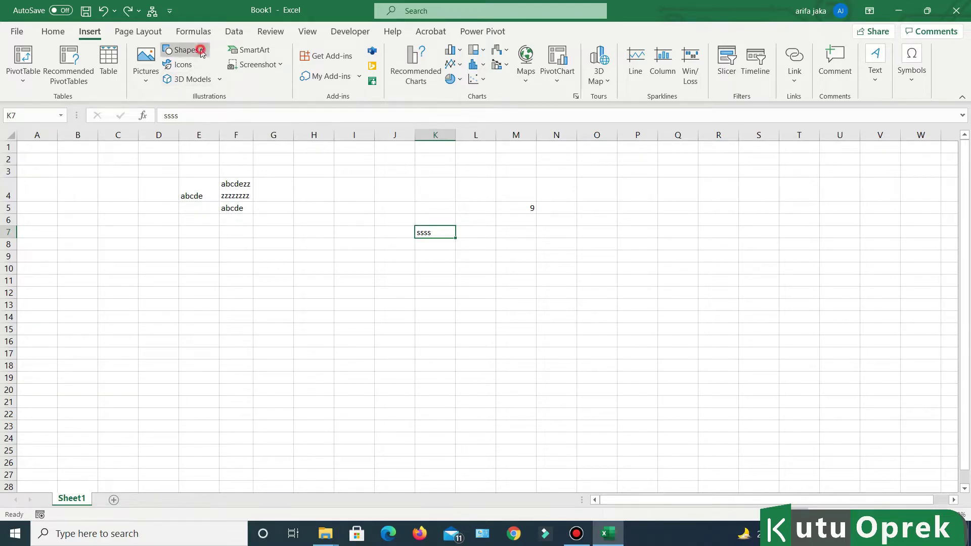
{"action": "left_click", "coordinate": [183, 49]}
{"action": "left_click", "coordinate": [204, 82]}
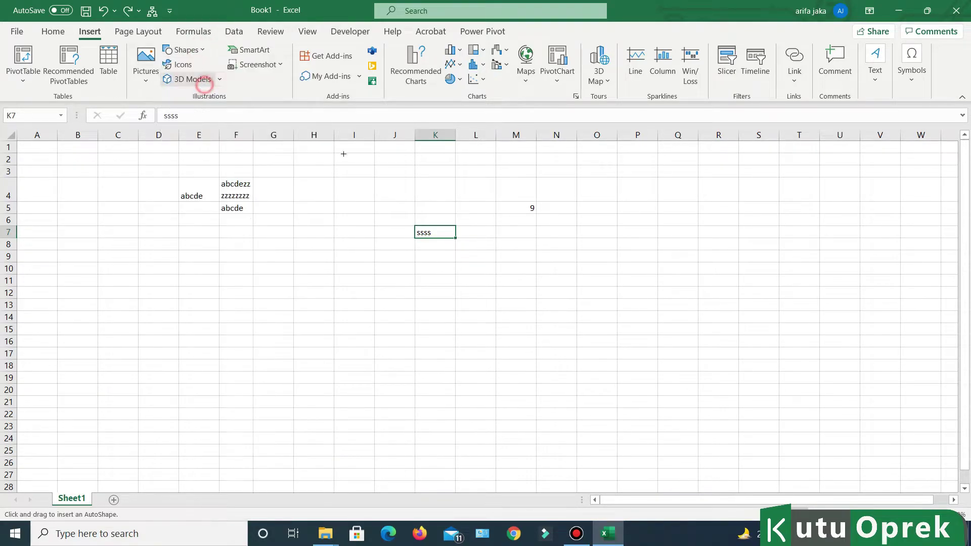
{"action": "left_click_drag", "start_coordinate": [353, 183], "coordinate": [513, 232]}
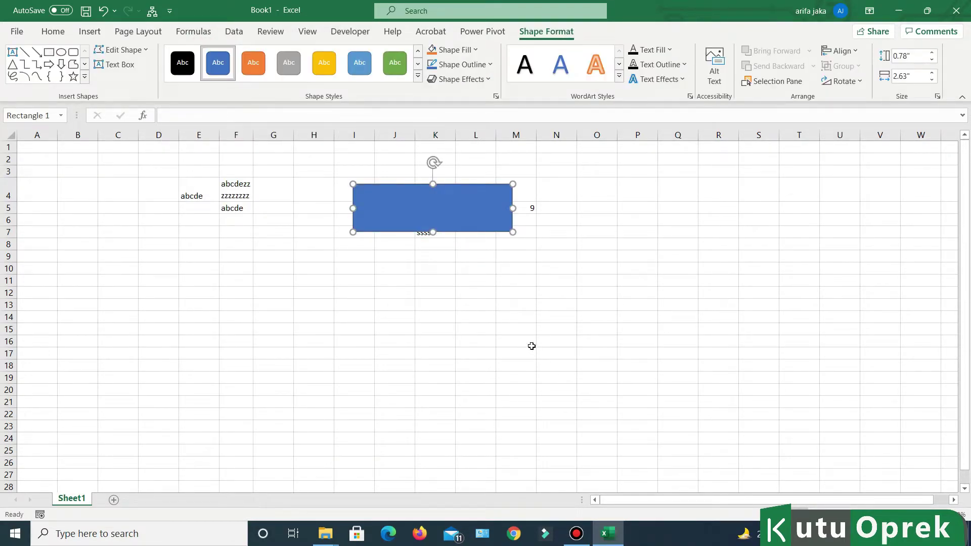
{"action": "key", "text": "ctrl+z"}
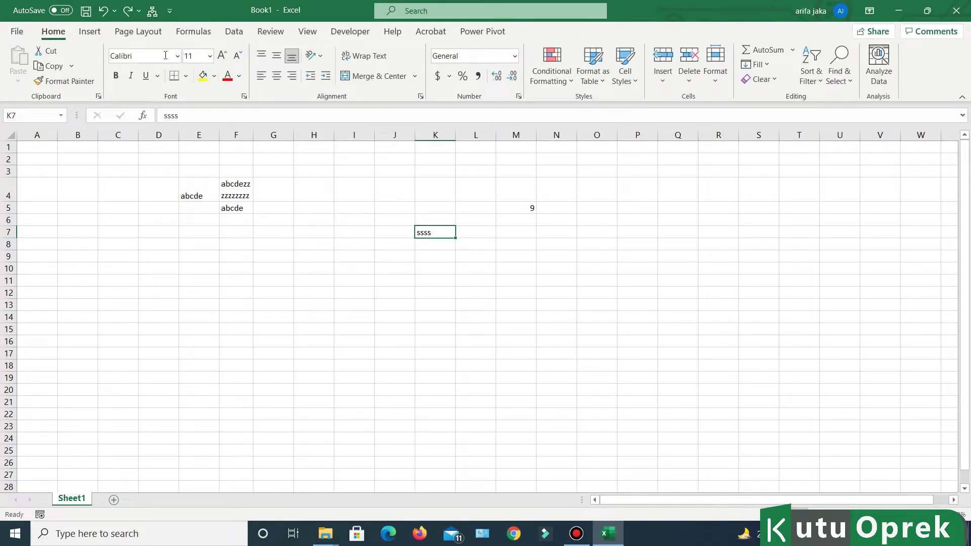
Browse the suggested add-ins in the Office Add-ins store and close it without adding any
{"action": "left_click", "coordinate": [90, 39]}
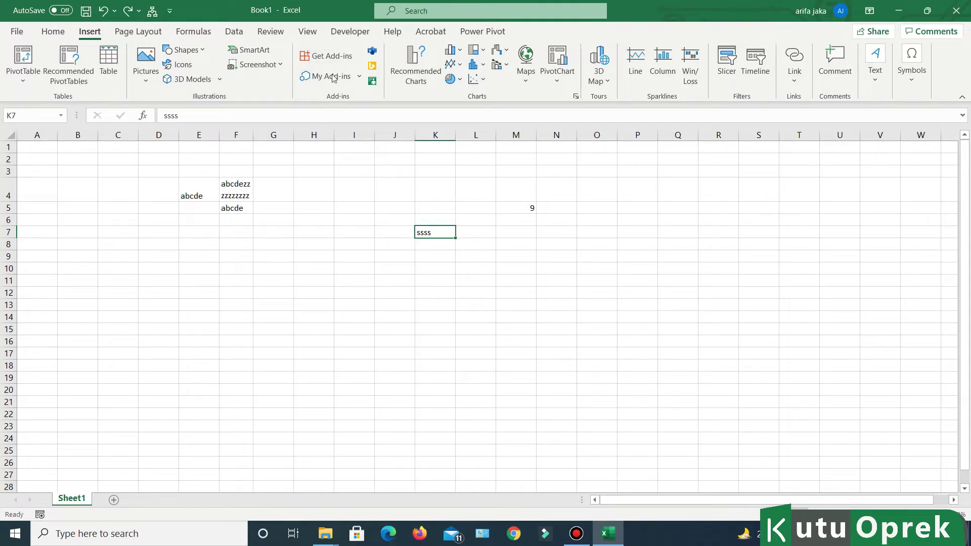
{"action": "left_click", "coordinate": [331, 56]}
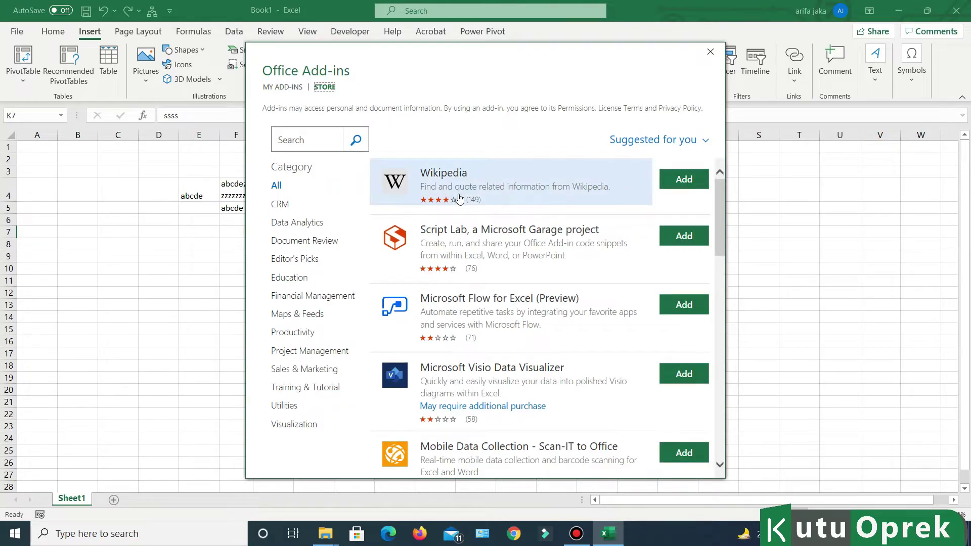
{"action": "scroll", "coordinate": [400, 238], "scroll_direction": "down", "scroll_amount": 2}
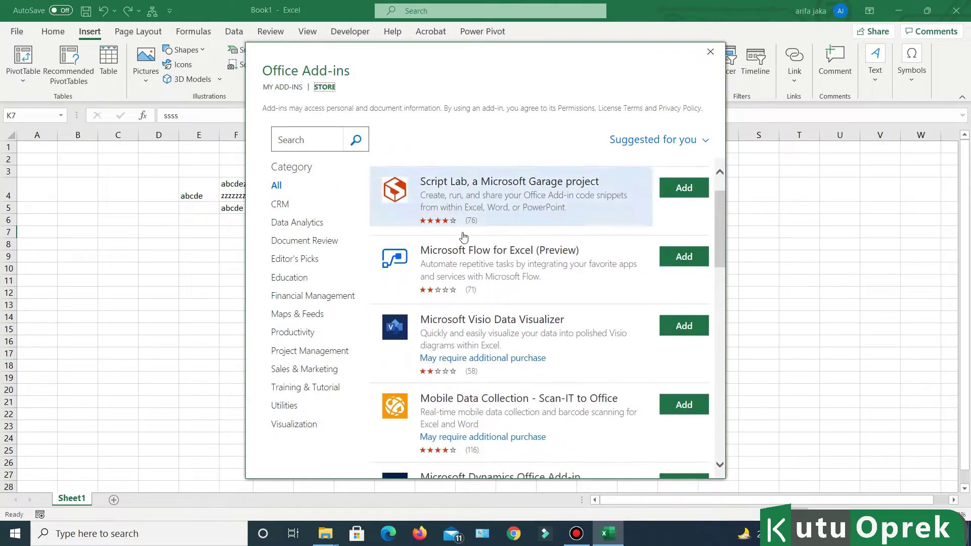
{"action": "left_click", "coordinate": [710, 52]}
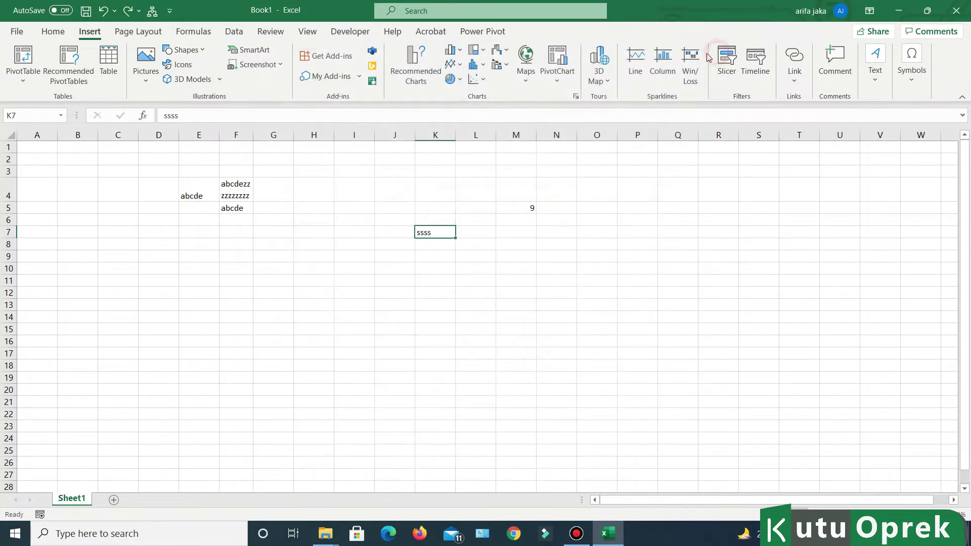
Preview the available column and bar chart types without inserting a chart
{"action": "left_click", "coordinate": [450, 50]}
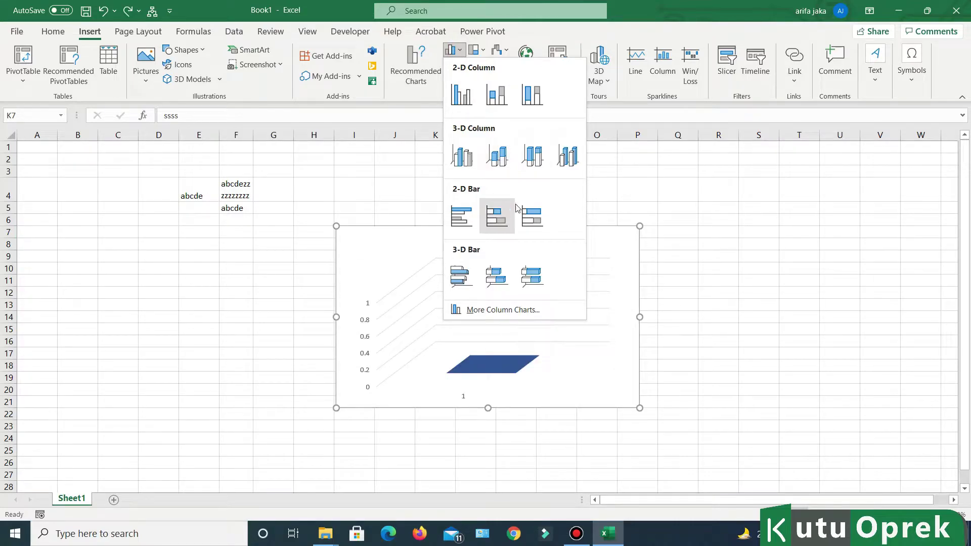
{"action": "left_click", "coordinate": [678, 233]}
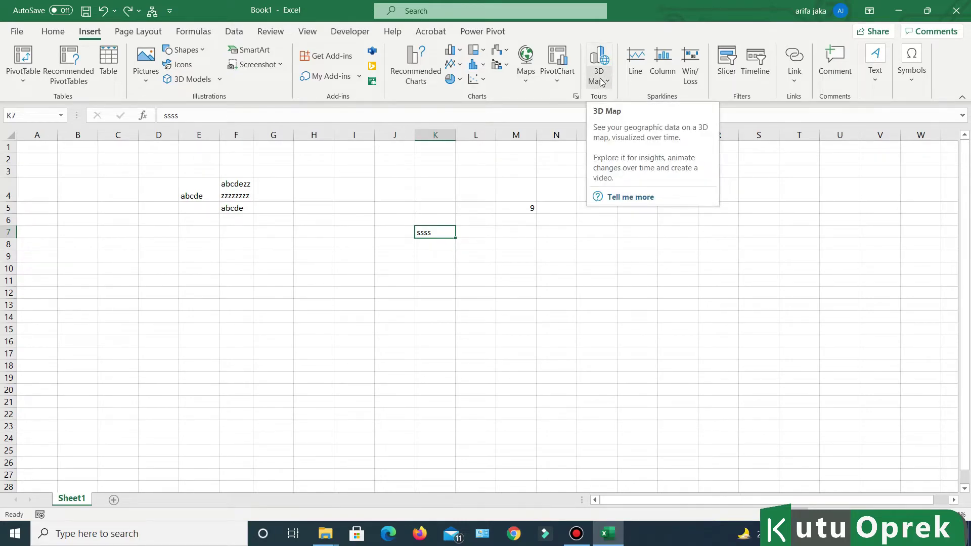
{"action": "left_click", "coordinate": [682, 256]}
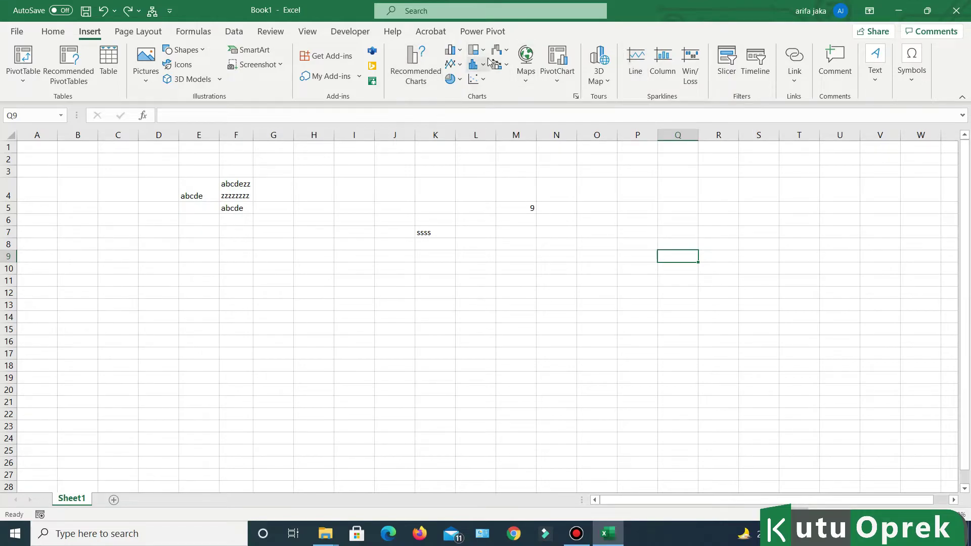
{"action": "left_click", "coordinate": [609, 208]}
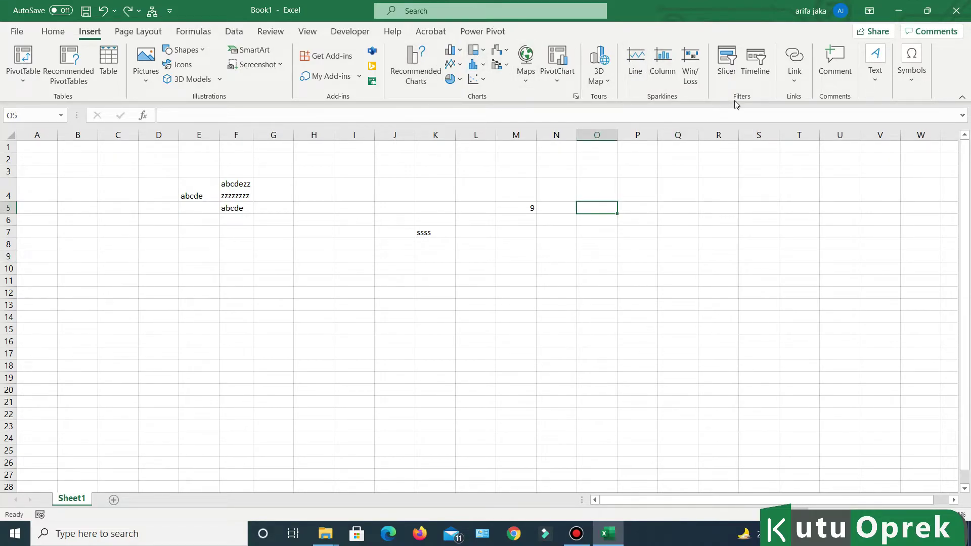
Check the existing connections offered for a timeline filter, and view the equation, symbol and text insertion options
{"action": "left_click", "coordinate": [757, 74]}
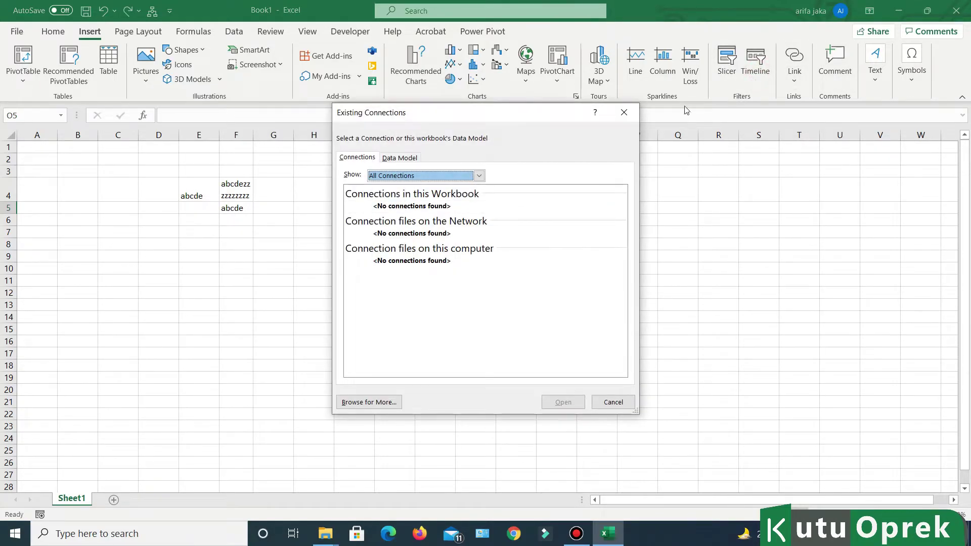
{"action": "left_click", "coordinate": [624, 112]}
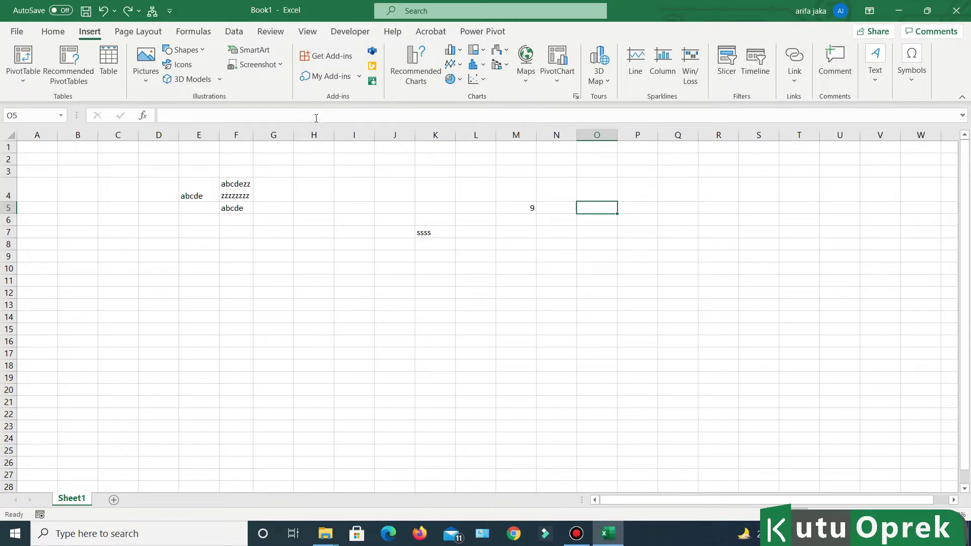
{"action": "left_click", "coordinate": [915, 68]}
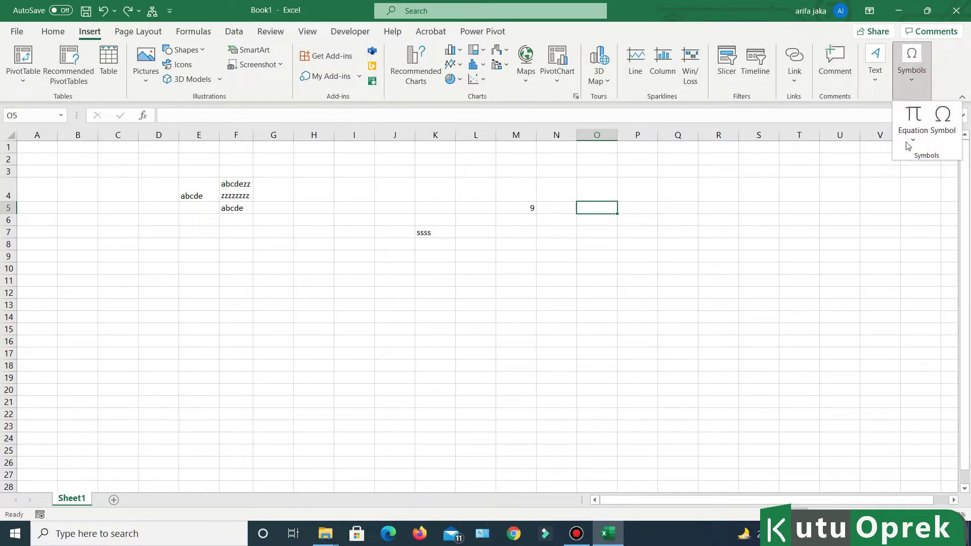
{"action": "left_click", "coordinate": [870, 81]}
{"action": "left_click", "coordinate": [870, 79]}
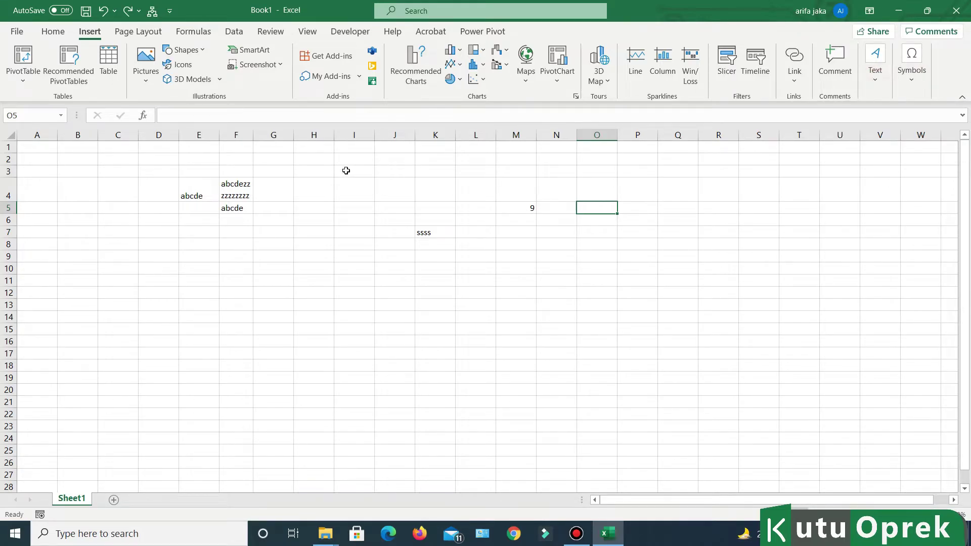
{"action": "left_click", "coordinate": [346, 171]}
Set the range E4:G9 as the sheet's print area
{"action": "left_click", "coordinate": [123, 36]}
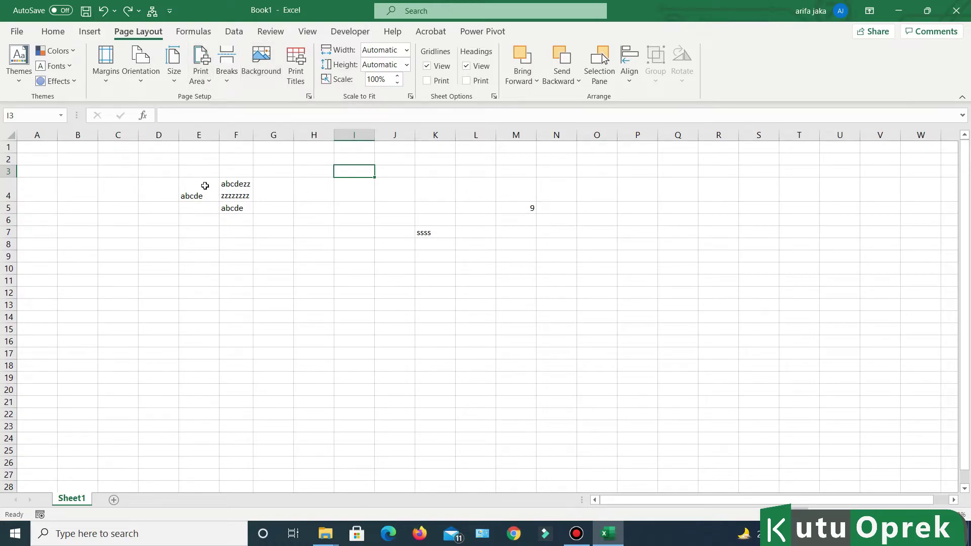
{"action": "left_click_drag", "start_coordinate": [205, 185], "coordinate": [275, 253]}
{"action": "left_click", "coordinate": [201, 71]}
{"action": "left_click", "coordinate": [241, 99]}
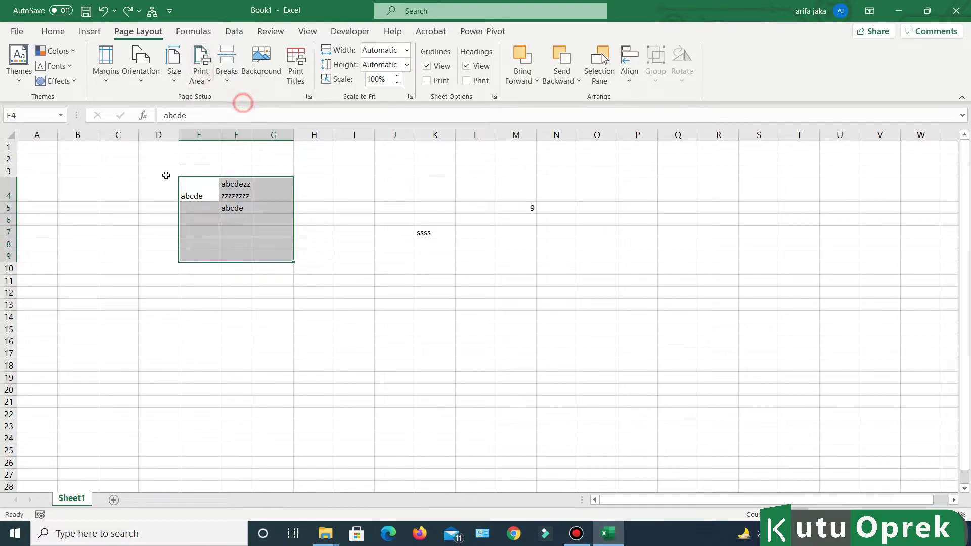
{"action": "left_click_drag", "start_coordinate": [202, 187], "coordinate": [272, 260]}
Review the formula commands and the external data sources offered by Get Data
{"action": "left_click", "coordinate": [194, 32]}
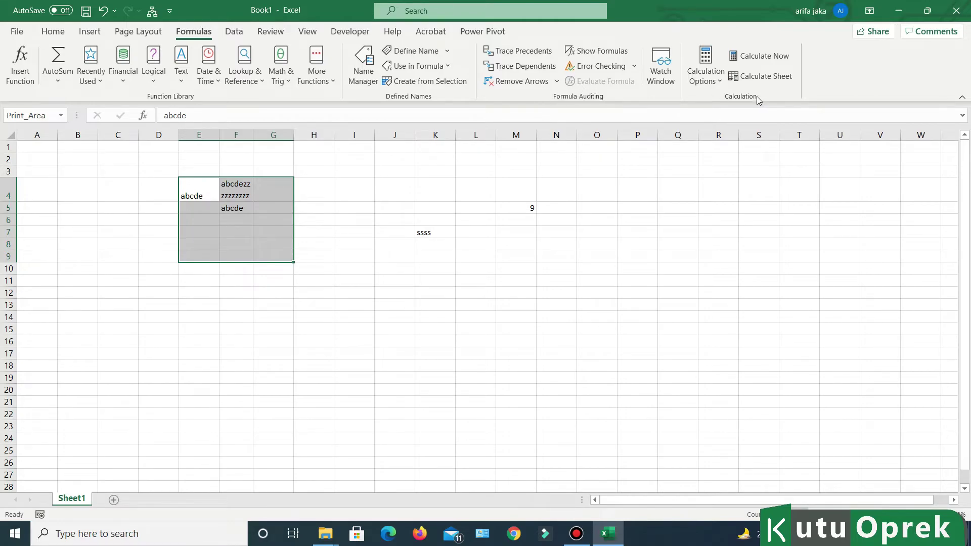
{"action": "left_click", "coordinate": [234, 31]}
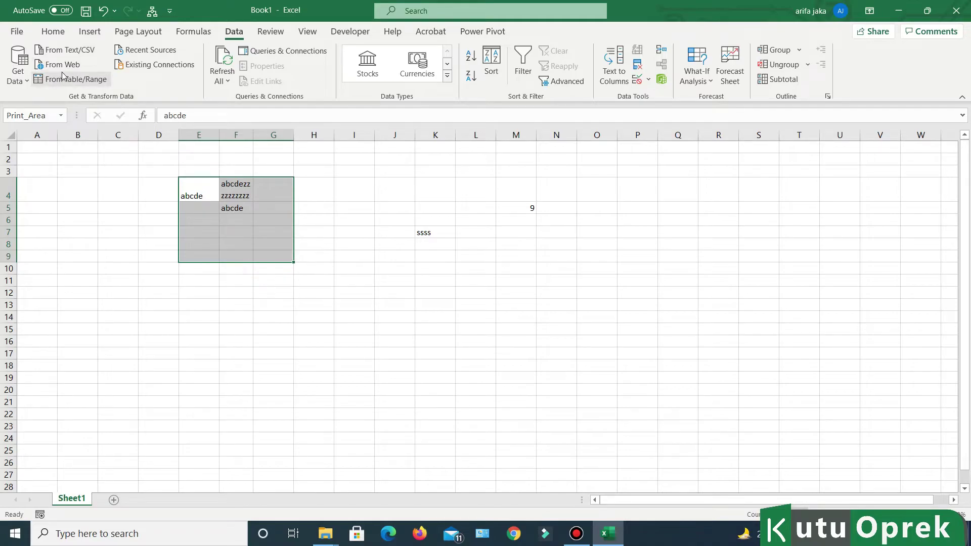
{"action": "left_click", "coordinate": [19, 70]}
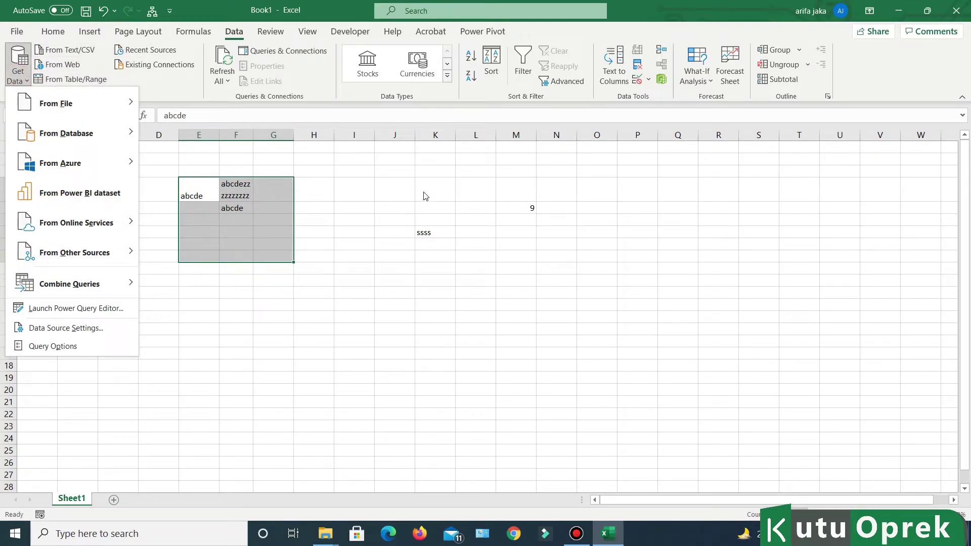
{"action": "left_click", "coordinate": [399, 219]}
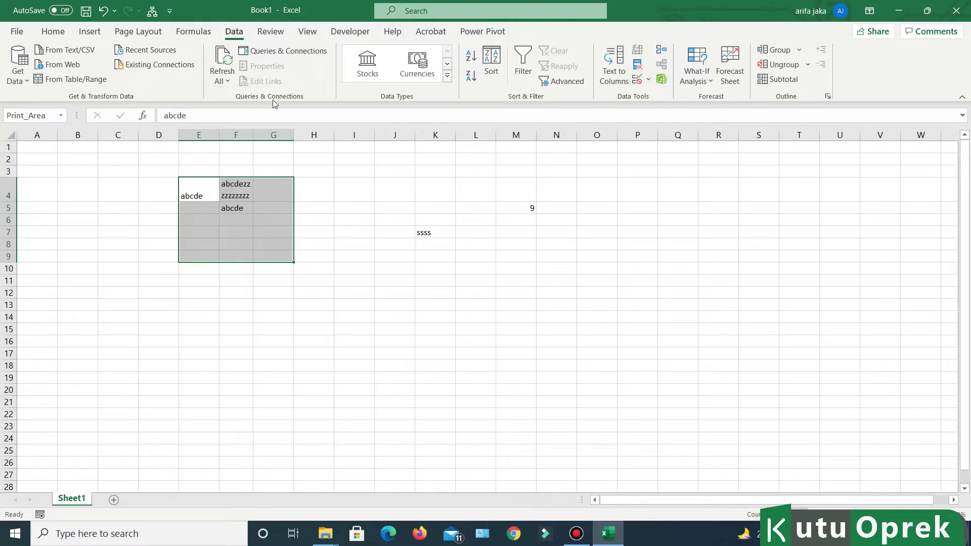
Check the workbook's queries and connections, and close the Queries & Connections pane
{"action": "left_click", "coordinate": [272, 53]}
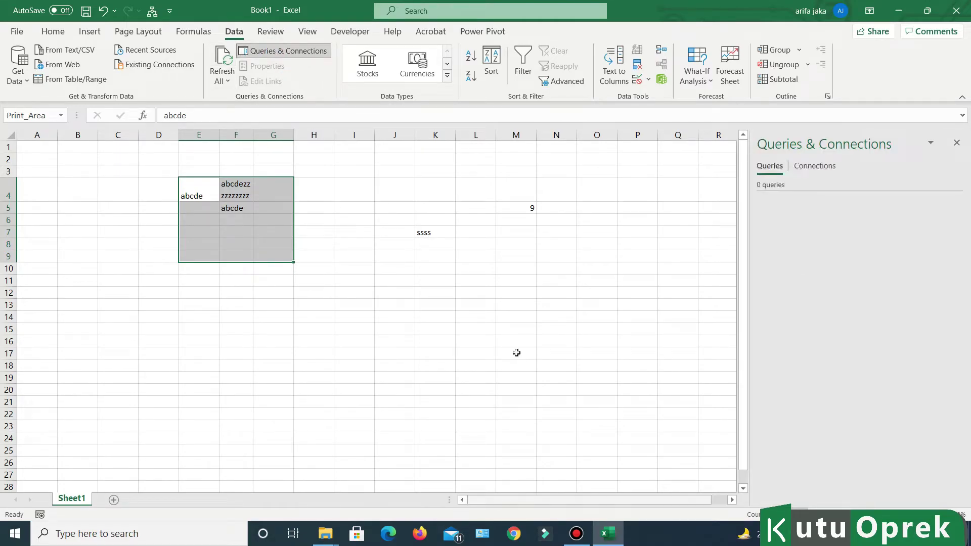
{"action": "left_click", "coordinate": [956, 143]}
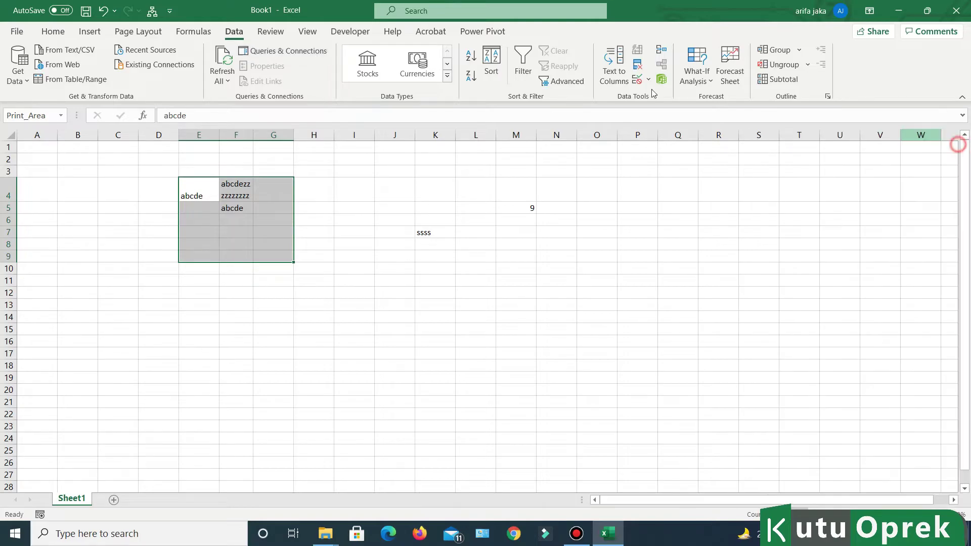
{"action": "left_click", "coordinate": [227, 81]}
{"action": "left_click", "coordinate": [273, 50]}
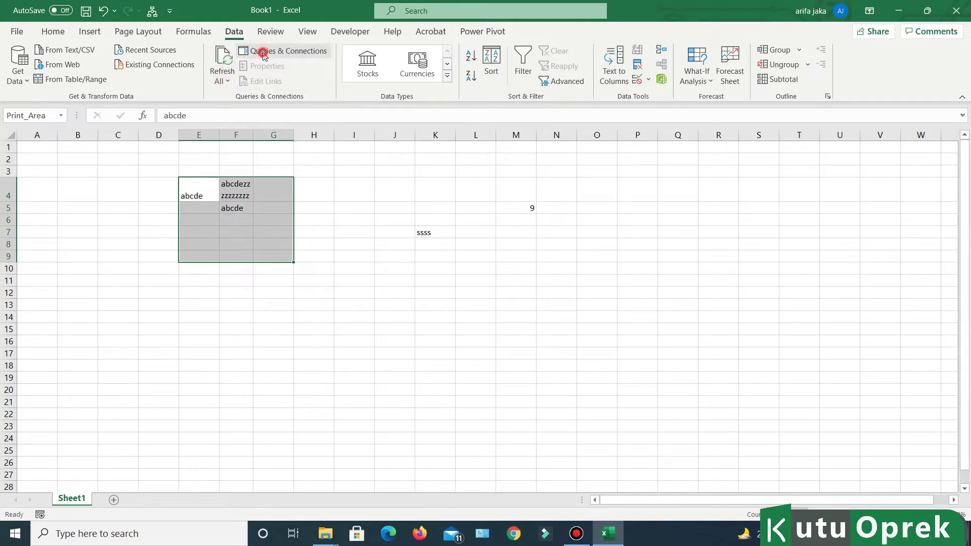
{"action": "left_click", "coordinate": [819, 168]}
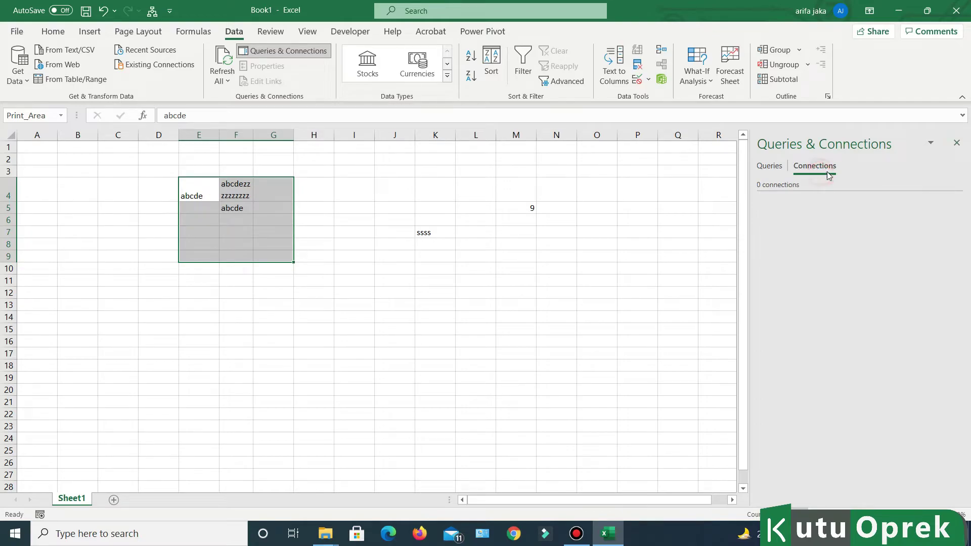
{"action": "left_click", "coordinate": [956, 143]}
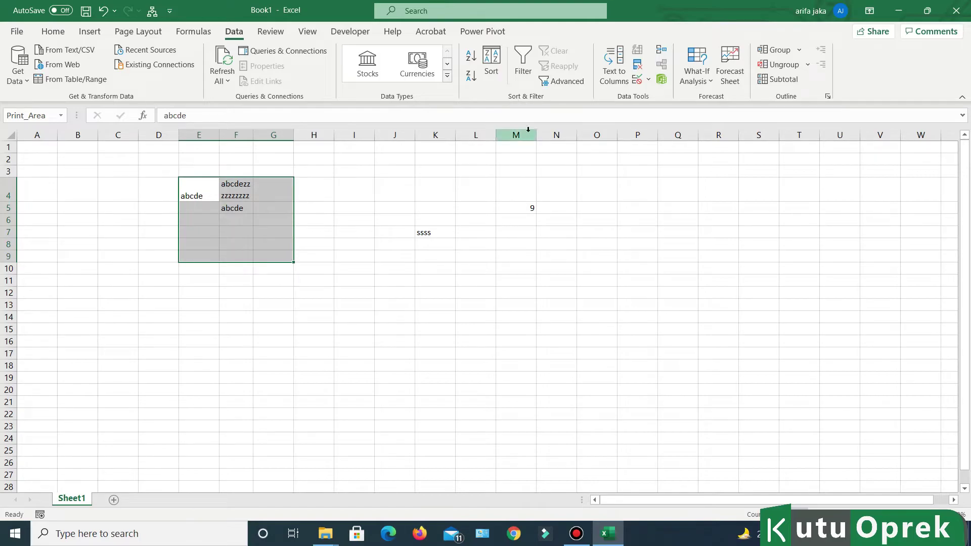
Add a filter to the header cells E4:G4
{"action": "left_click", "coordinate": [263, 228]}
{"action": "left_click_drag", "start_coordinate": [193, 190], "coordinate": [272, 190]}
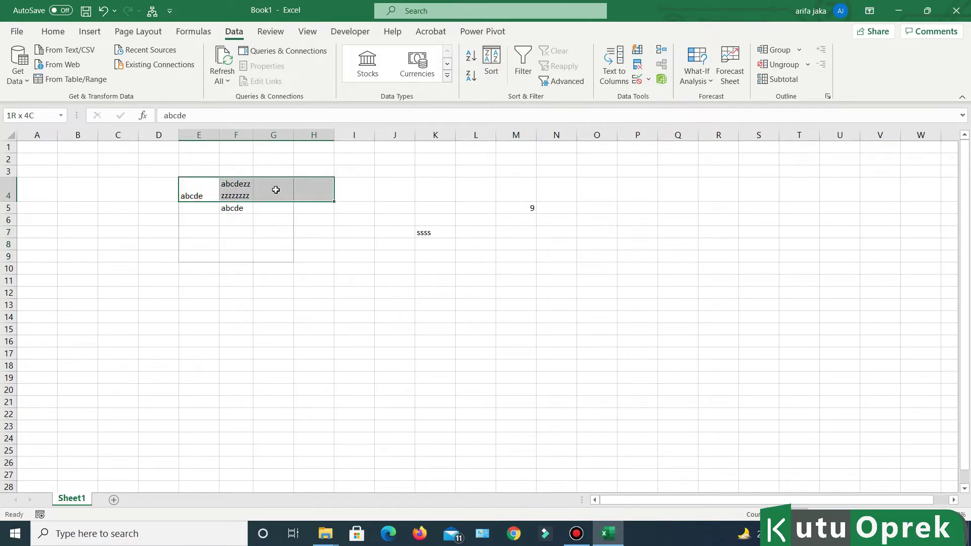
{"action": "left_click", "coordinate": [523, 62]}
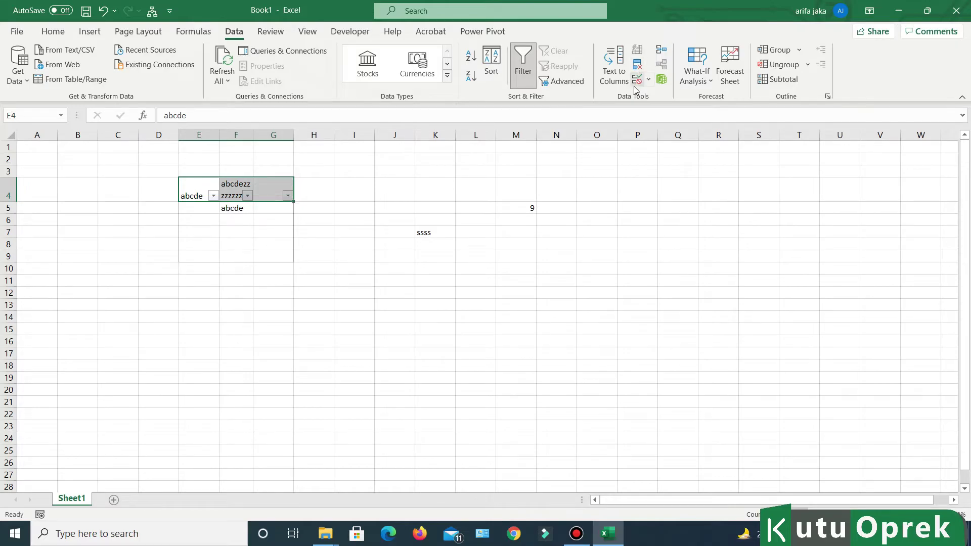
Enter the letter a in each of the cells P5 to P8
{"action": "left_click", "coordinate": [624, 212]}
{"action": "type", "text": "a"}
{"action": "left_click", "coordinate": [638, 221]}
{"action": "type", "text": "a"}
{"action": "left_click", "coordinate": [638, 243]}
{"action": "type", "text": "a"}
{"action": "left_click", "coordinate": [631, 234]}
{"action": "type", "text": "a"}
{"action": "left_click", "coordinate": [635, 256]}
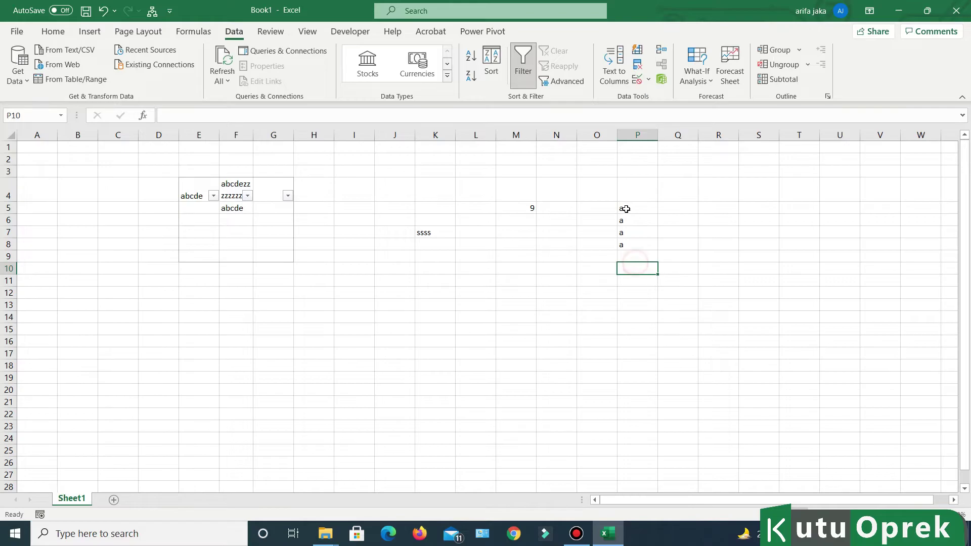
Remove the duplicate values from the range P5:P9, checking Column P and treating the data as having no headers
{"action": "left_click_drag", "start_coordinate": [626, 211], "coordinate": [637, 255]}
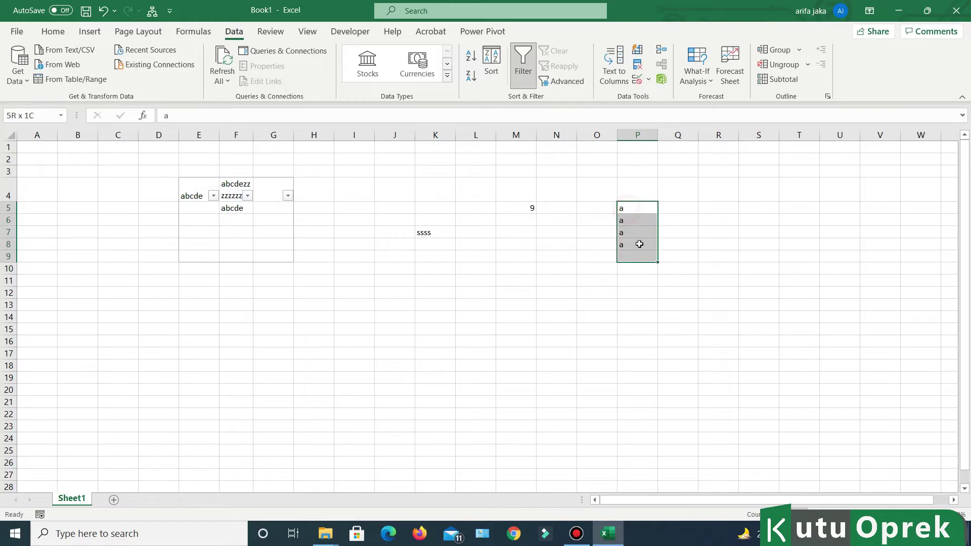
{"action": "left_click", "coordinate": [640, 82]}
{"action": "key", "text": "Escape"}
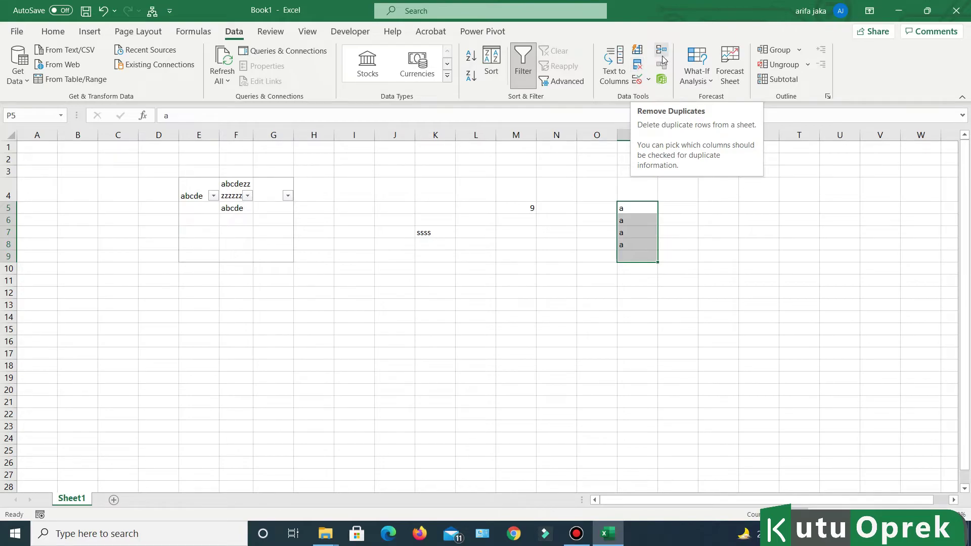
{"action": "left_click", "coordinate": [639, 70]}
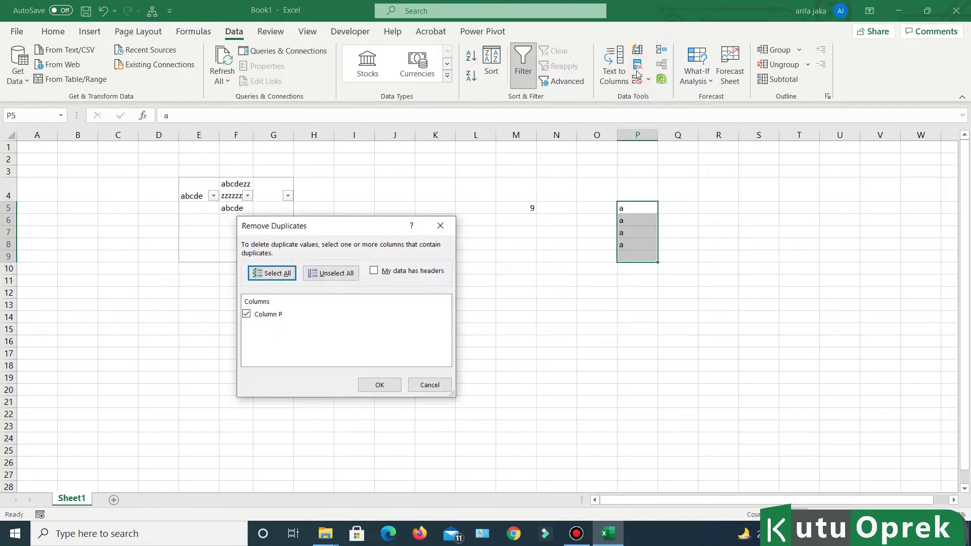
{"action": "left_click", "coordinate": [379, 385]}
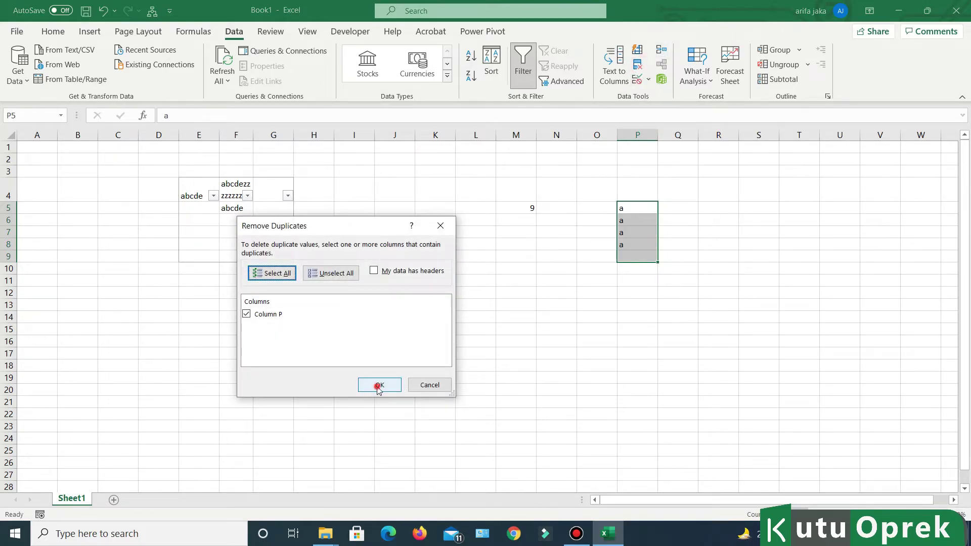
Dismiss the Remove Duplicates result message and select cell P5
{"action": "left_click", "coordinate": [491, 303]}
{"action": "left_click", "coordinate": [722, 217]}
{"action": "left_click_drag", "start_coordinate": [616, 212], "coordinate": [630, 241]}
{"action": "left_click", "coordinate": [635, 216]}
{"action": "left_click", "coordinate": [637, 206]}
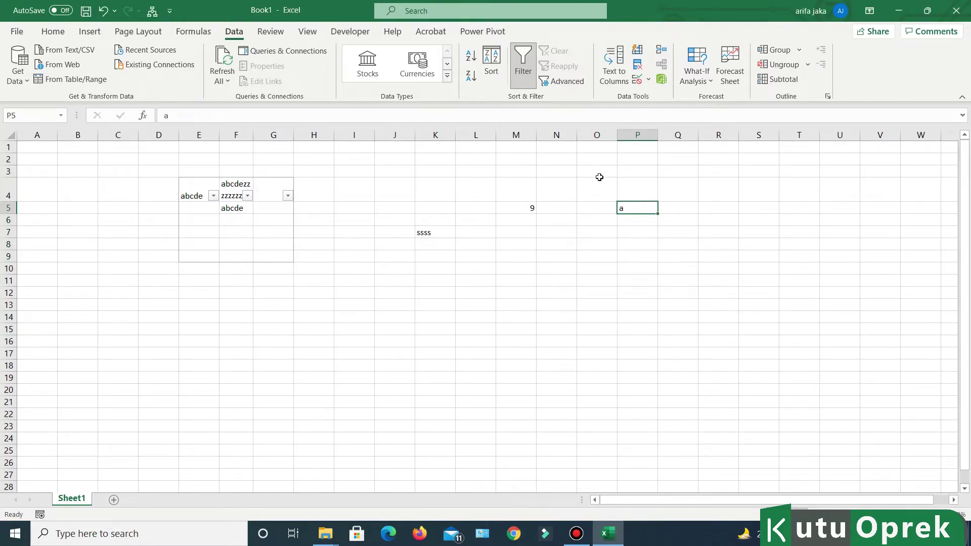
Examine the value types that Data Validation can allow for cell P5, and close the dialog without setting a rule
{"action": "left_click", "coordinate": [639, 81]}
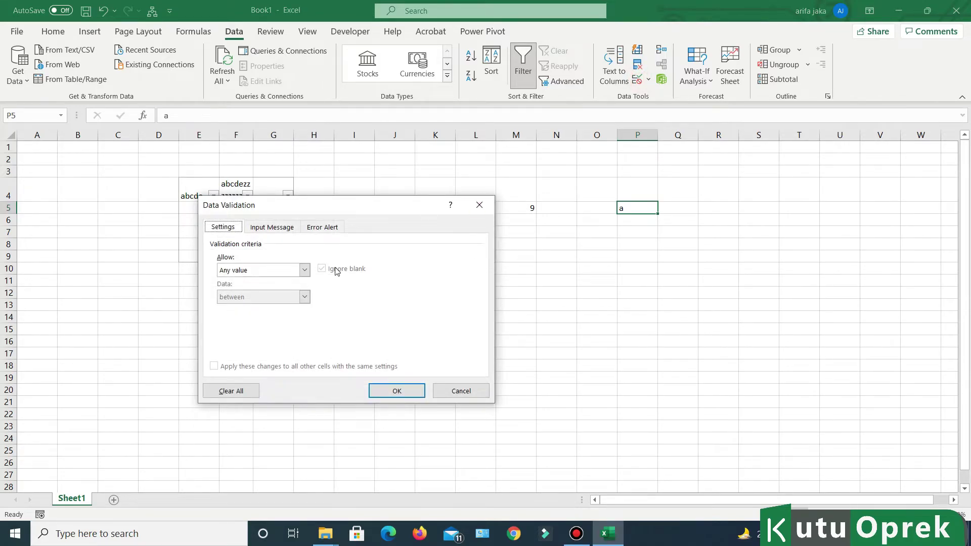
{"action": "left_click", "coordinate": [304, 270]}
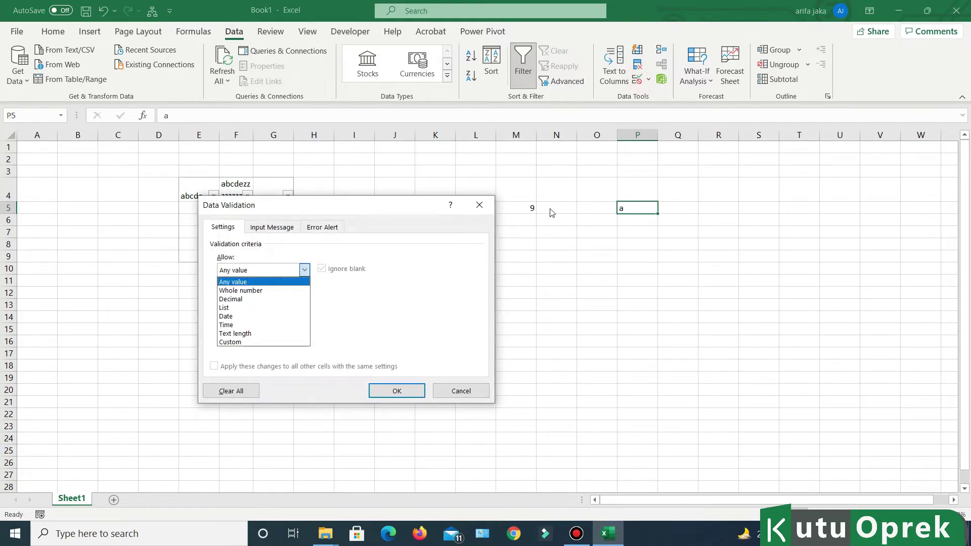
{"action": "left_click", "coordinate": [477, 204]}
{"action": "left_click", "coordinate": [480, 205]}
Enter the letter a in cells P5 and Q5
{"action": "left_click", "coordinate": [756, 135]}
{"action": "left_click_drag", "start_coordinate": [676, 196], "coordinate": [676, 203]}
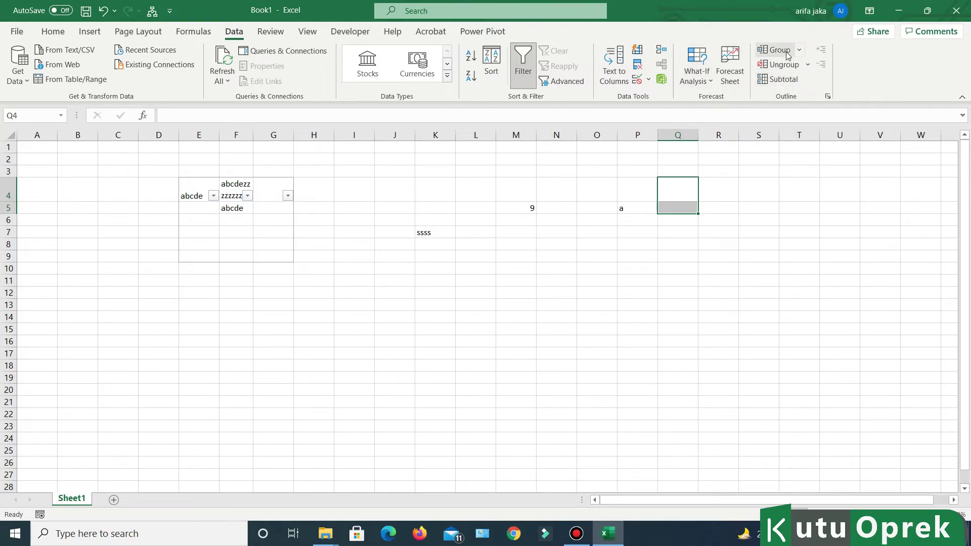
{"action": "left_click", "coordinate": [738, 216]}
{"action": "left_click", "coordinate": [635, 207]}
{"action": "type", "text": "a"}
{"action": "left_click", "coordinate": [678, 208]}
{"action": "type", "text": "a"}
{"action": "left_click", "coordinate": [670, 253]}
Group columns P and Q, and collapse and expand the group
{"action": "left_click", "coordinate": [637, 138]}
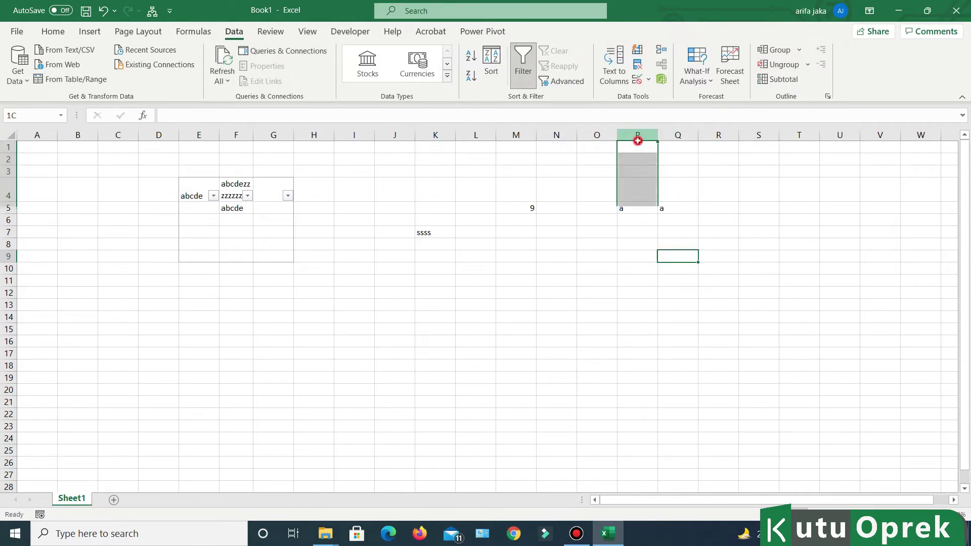
{"action": "left_click_drag", "start_coordinate": [637, 140], "coordinate": [663, 141]}
{"action": "left_click", "coordinate": [775, 49]}
{"action": "left_click", "coordinate": [693, 220]}
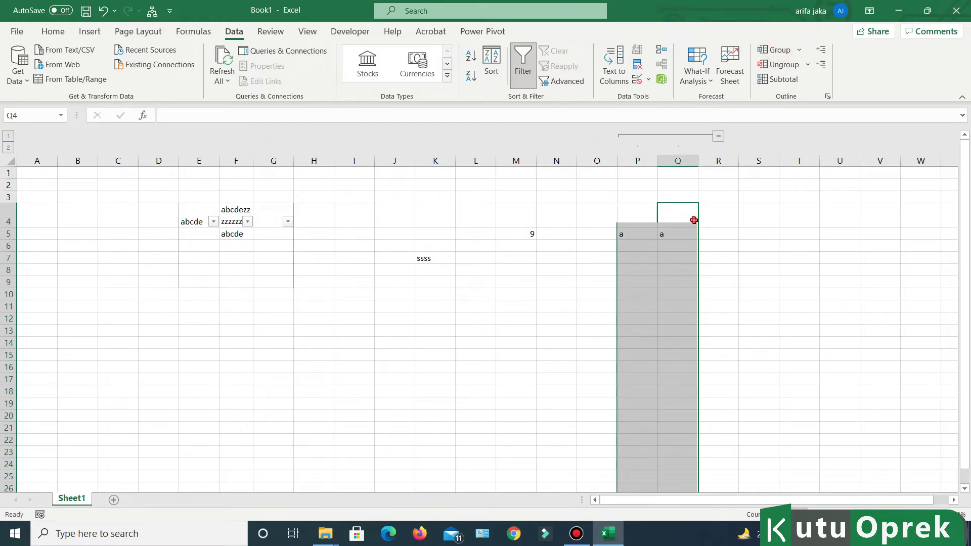
{"action": "left_click", "coordinate": [718, 136]}
{"action": "left_click", "coordinate": [638, 135]}
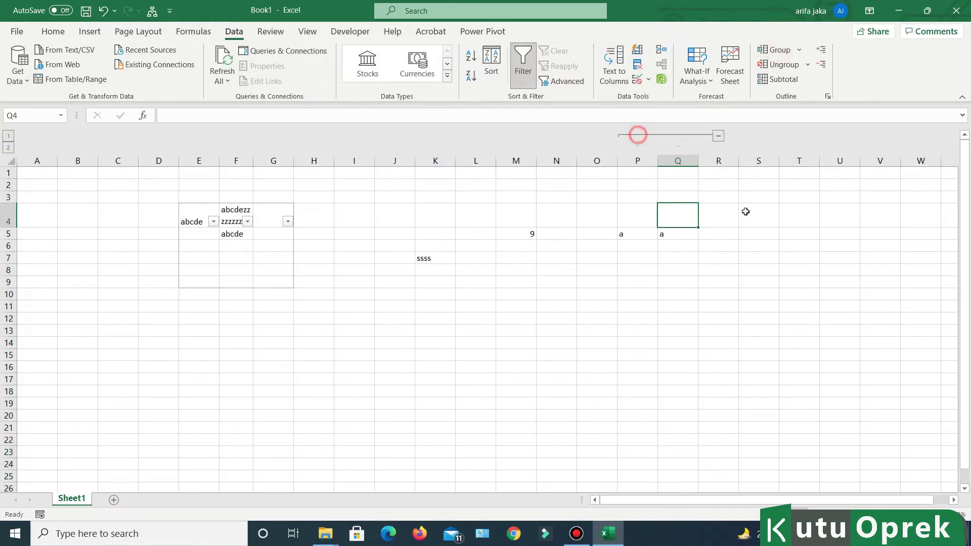
Ungroup columns P and Q
{"action": "left_click_drag", "start_coordinate": [638, 161], "coordinate": [679, 160]}
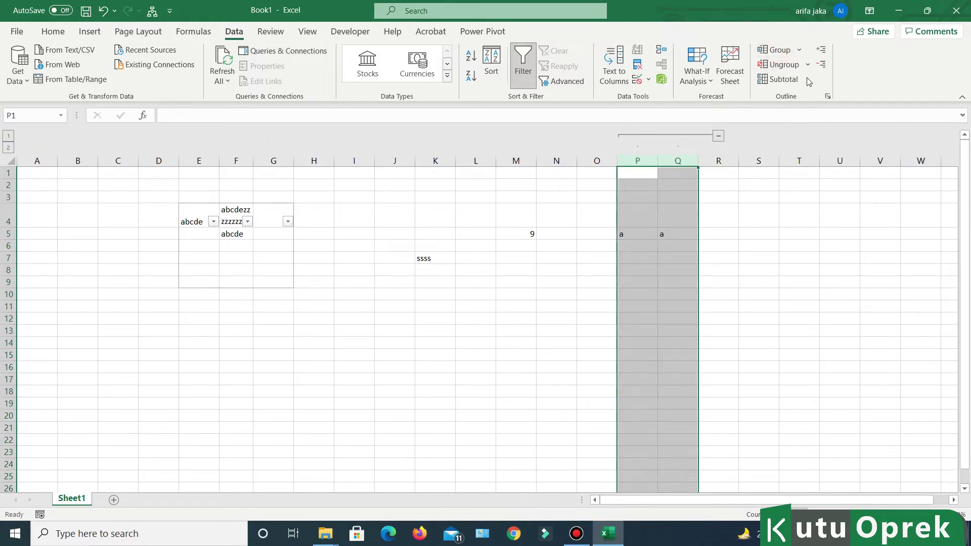
{"action": "left_click", "coordinate": [796, 64]}
{"action": "left_click", "coordinate": [751, 232]}
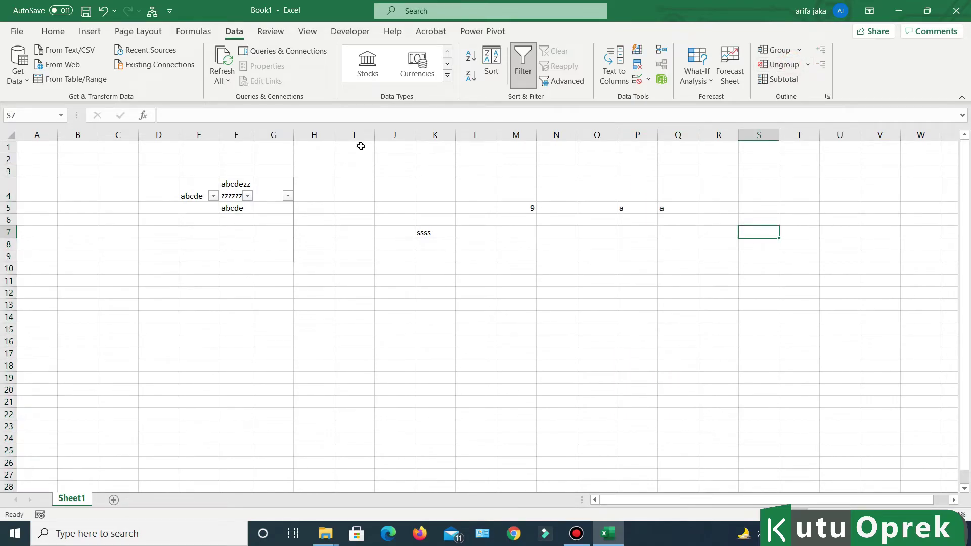
Examine the Protect Sheet options for Sheet1, and close the dialog without protecting the sheet
{"action": "left_click", "coordinate": [268, 33]}
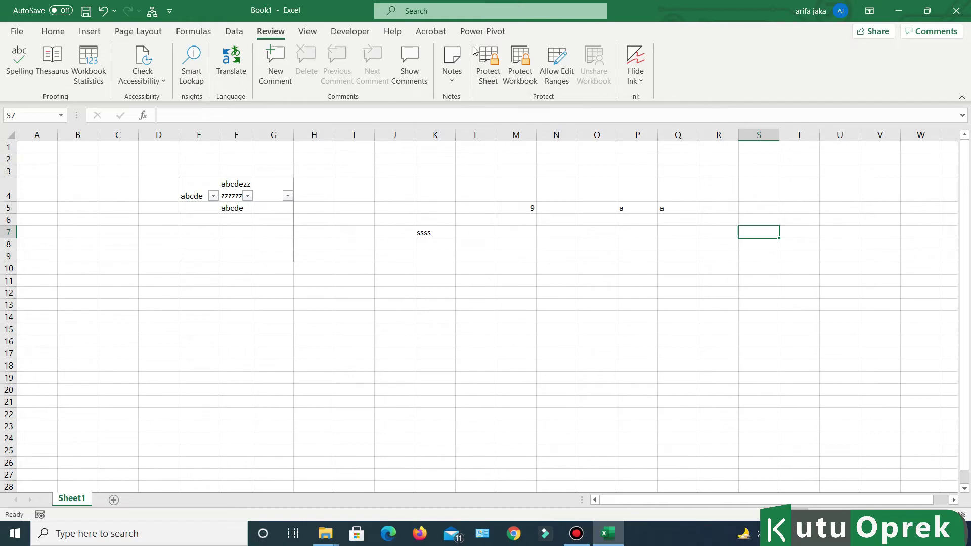
{"action": "right_click", "coordinate": [75, 498]}
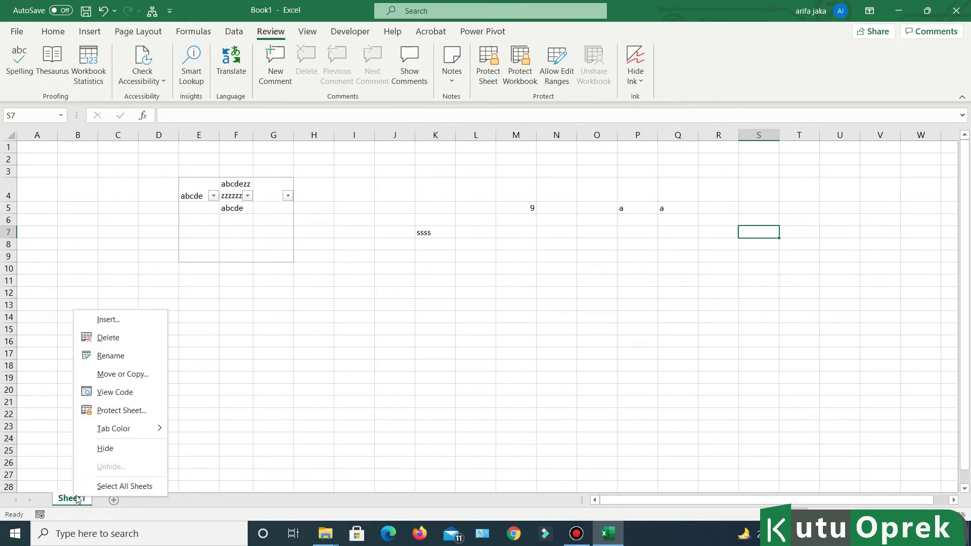
{"action": "left_click", "coordinate": [151, 414]}
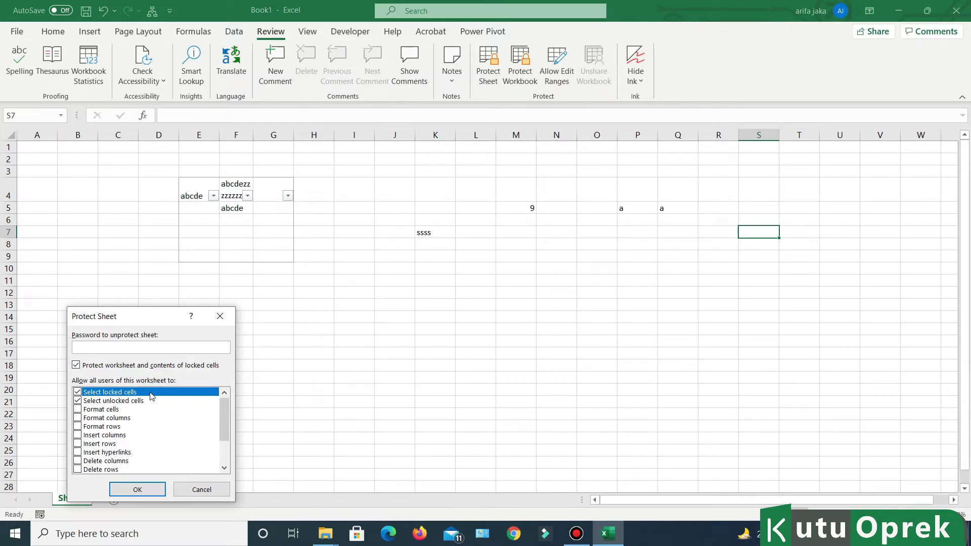
{"action": "left_click_drag", "start_coordinate": [221, 405], "coordinate": [130, 364]}
{"action": "left_click", "coordinate": [220, 315]}
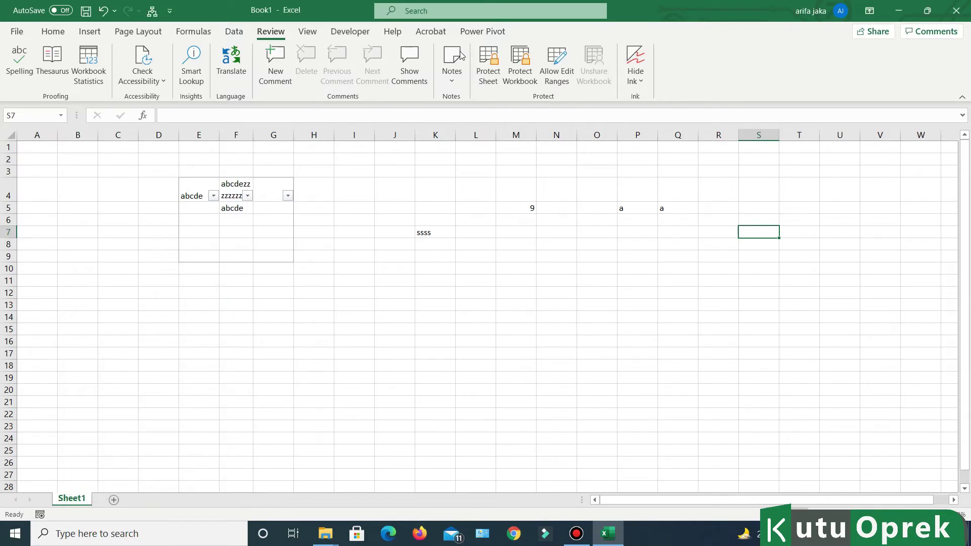
View the sheet in Page Break Preview and in Page Layout view
{"action": "left_click", "coordinate": [307, 31]}
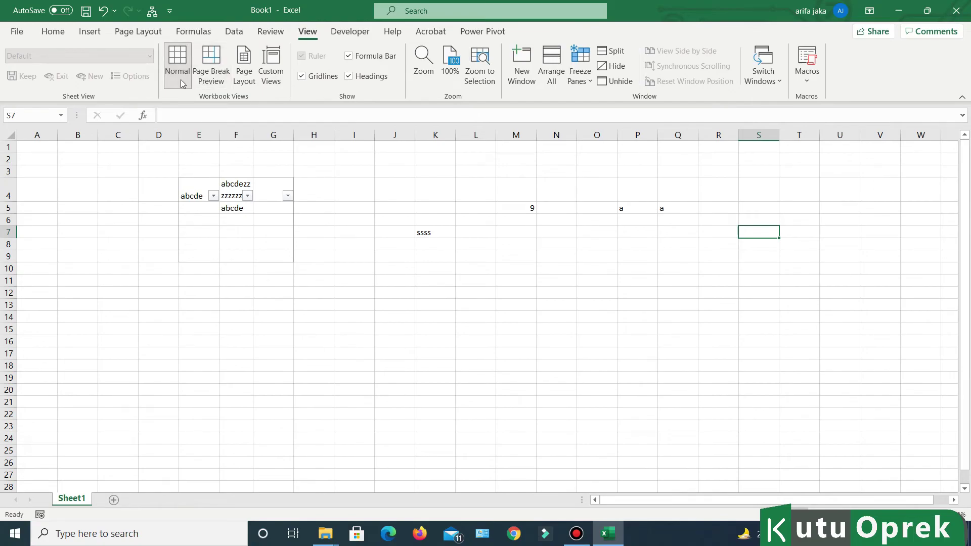
{"action": "left_click", "coordinate": [210, 76]}
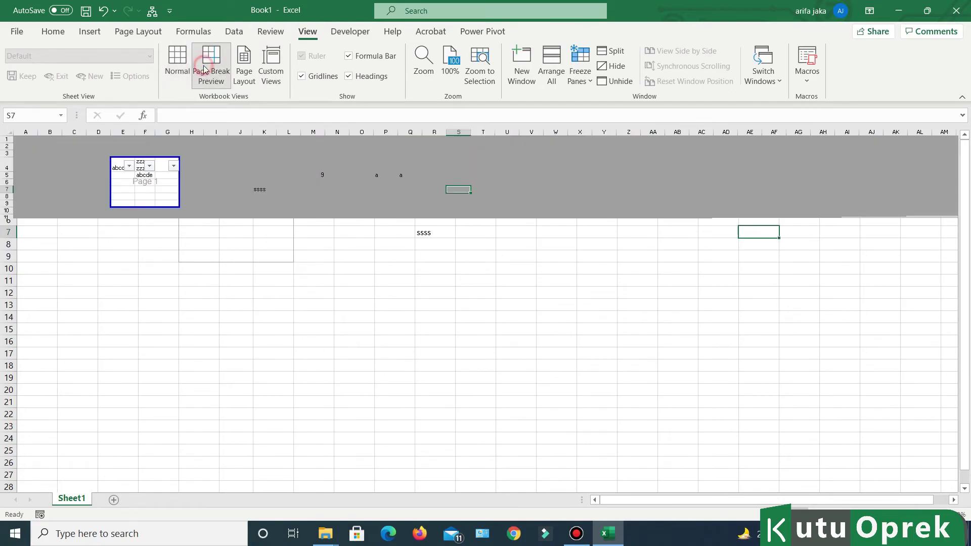
{"action": "left_click", "coordinate": [244, 68]}
Check the workbook's custom views, and return the sheet to Normal view
{"action": "left_click", "coordinate": [272, 68]}
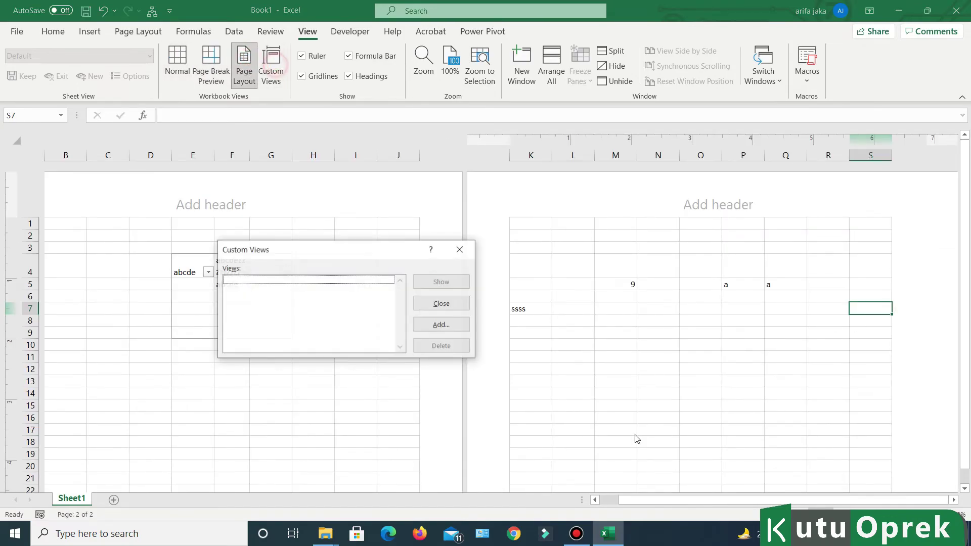
{"action": "left_click", "coordinate": [461, 250]}
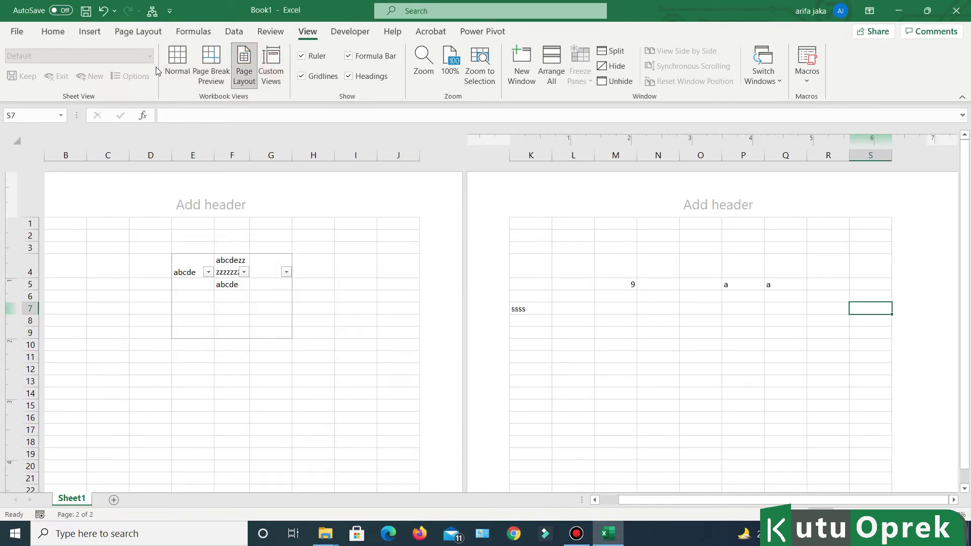
{"action": "left_click", "coordinate": [175, 59]}
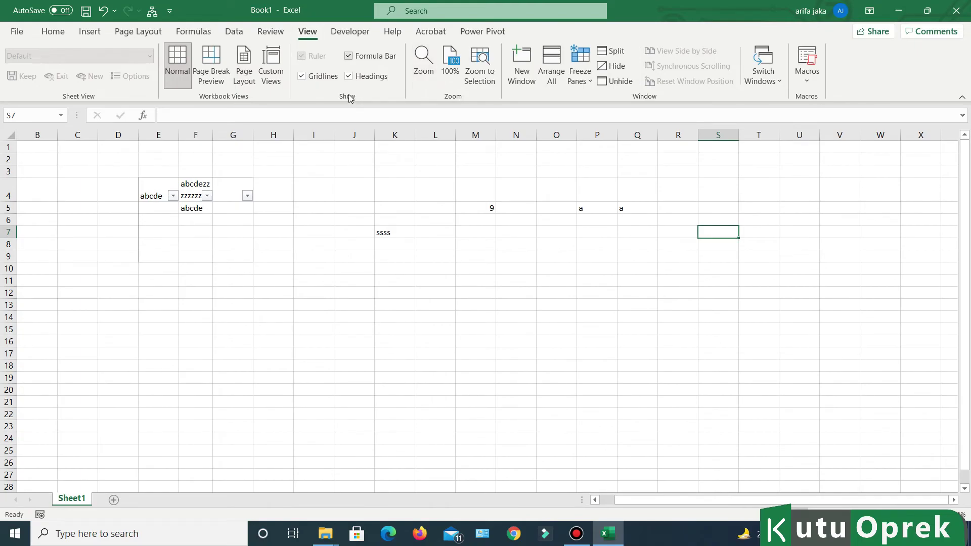
Turn the sheet's gridlines off and on again, and do the same with the row and column headings
{"action": "left_click", "coordinate": [302, 76]}
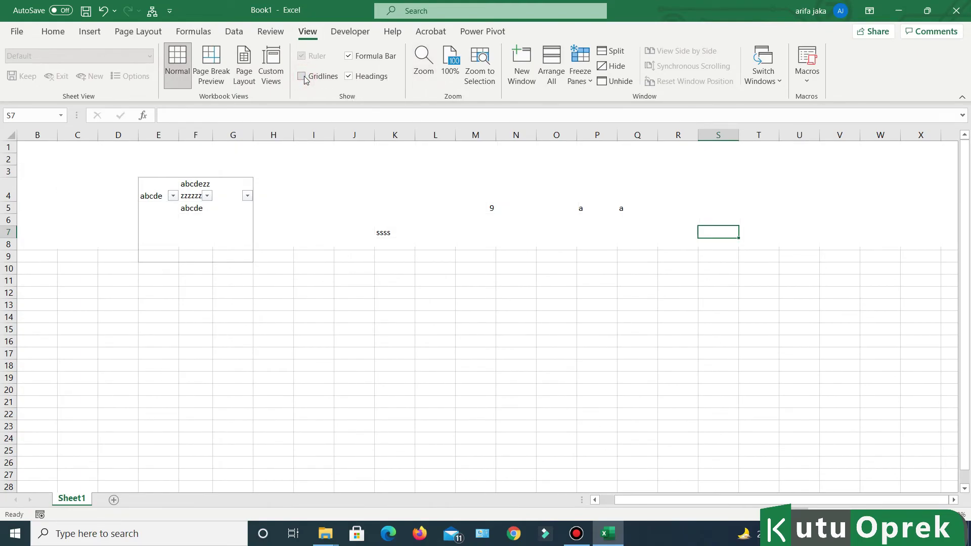
{"action": "left_click", "coordinate": [302, 76]}
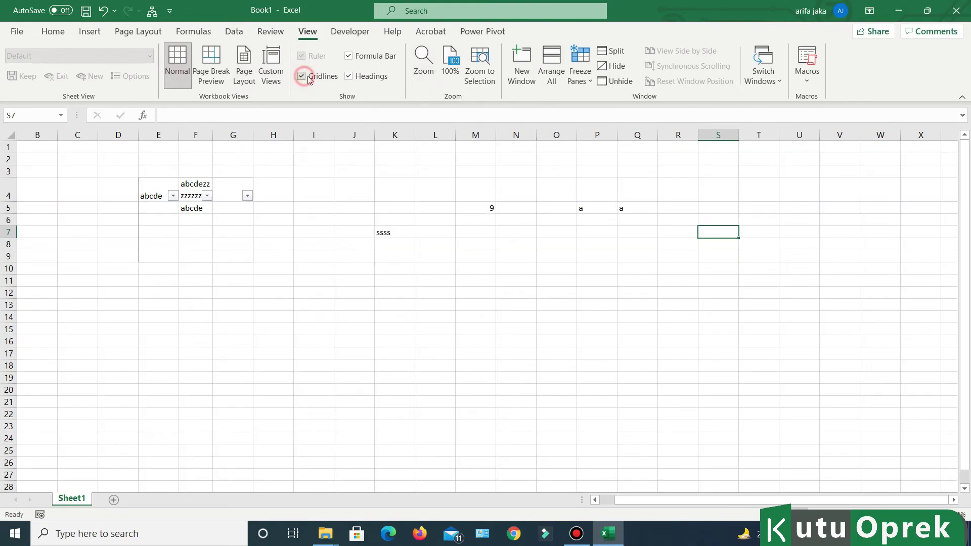
{"action": "left_click", "coordinate": [348, 76]}
{"action": "left_click", "coordinate": [349, 77]}
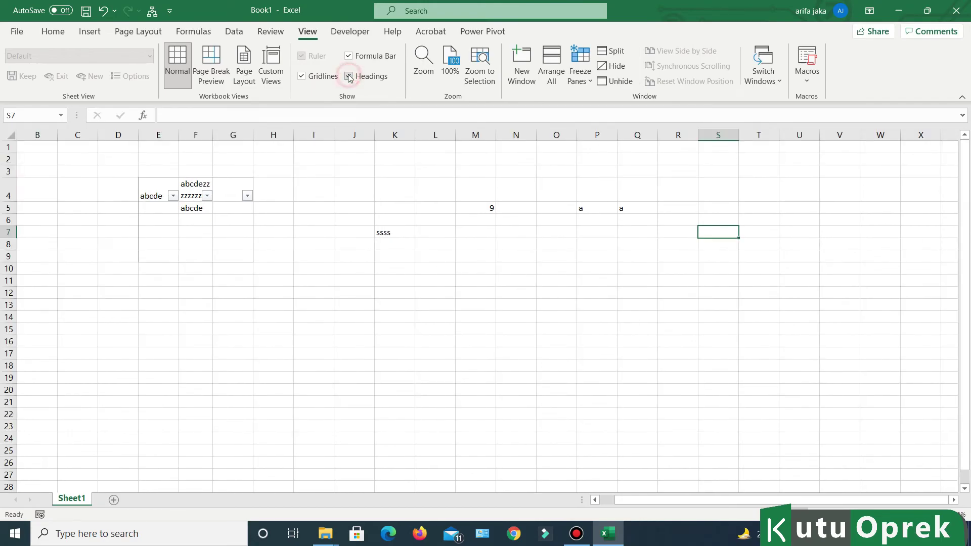
Hide the formula bar and show it again
{"action": "left_click", "coordinate": [204, 111]}
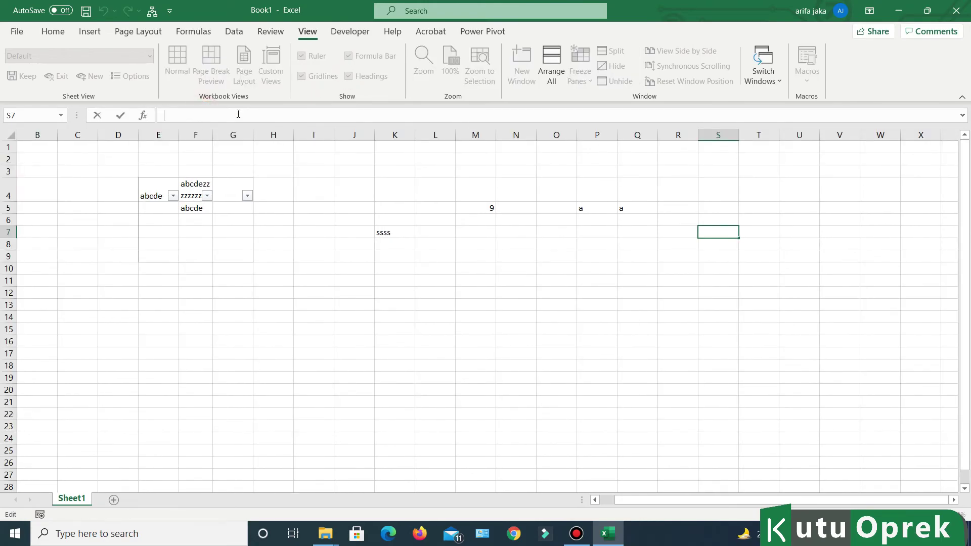
{"action": "left_click", "coordinate": [346, 148]}
{"action": "left_click", "coordinate": [348, 57]}
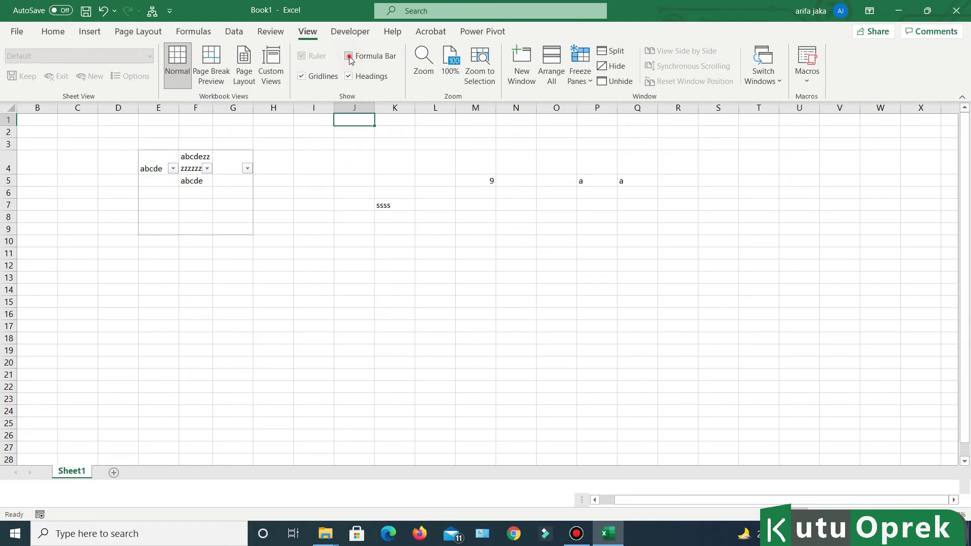
{"action": "left_click", "coordinate": [349, 56]}
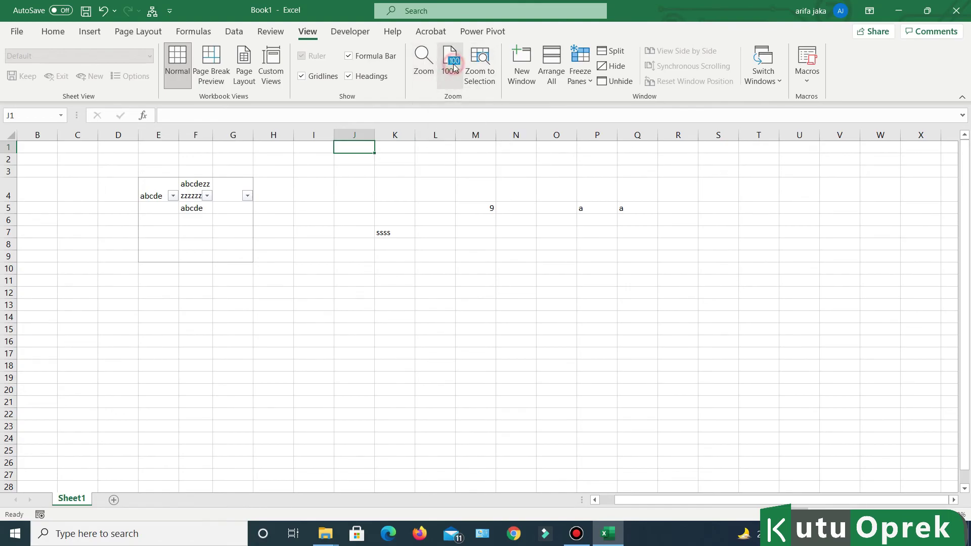
Check the magnification choices in the Zoom dialog without changing them, and zoom the sheet out slightly
{"action": "left_click", "coordinate": [423, 59]}
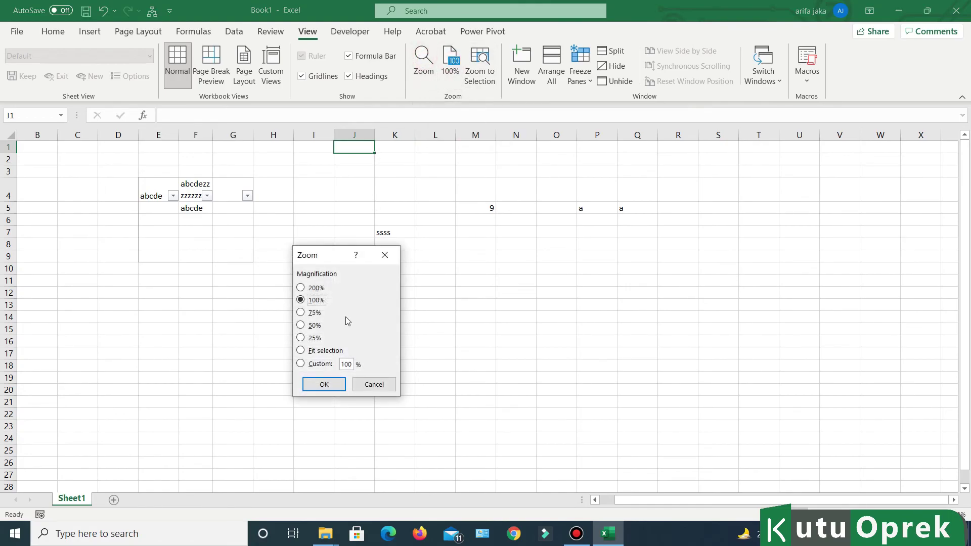
{"action": "left_click", "coordinate": [385, 256]}
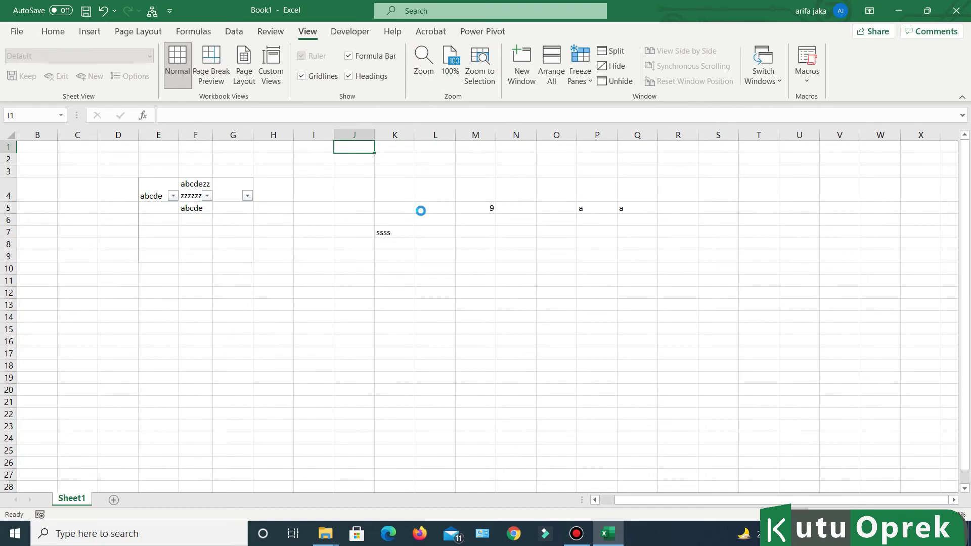
{"action": "scroll", "coordinate": [420, 210], "scroll_direction": "up", "scroll_amount": 2}
{"action": "scroll", "coordinate": [418, 217], "scroll_direction": "down", "scroll_amount": 3}
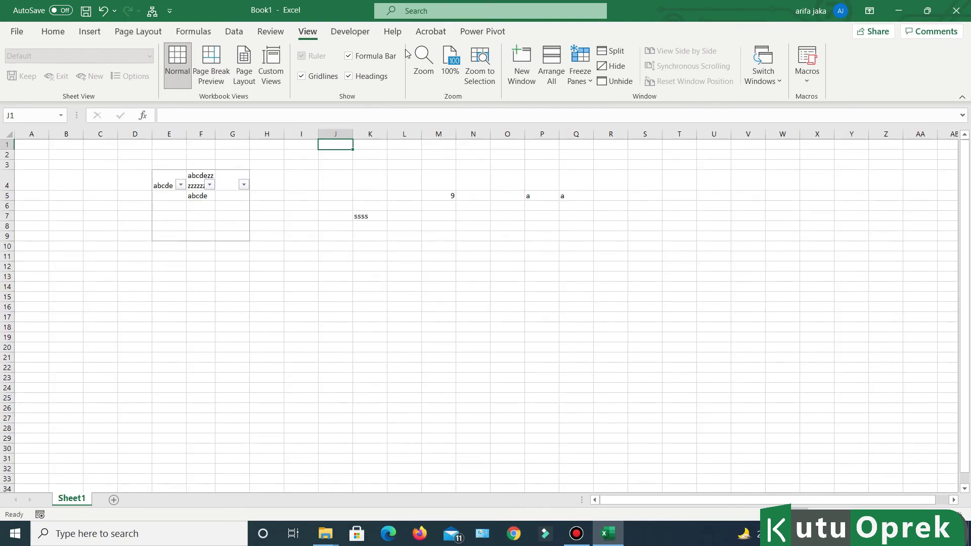
Look through the Developer, Power Pivot, Acrobat and Help commands, and return to the Home commands
{"action": "left_click", "coordinate": [350, 31]}
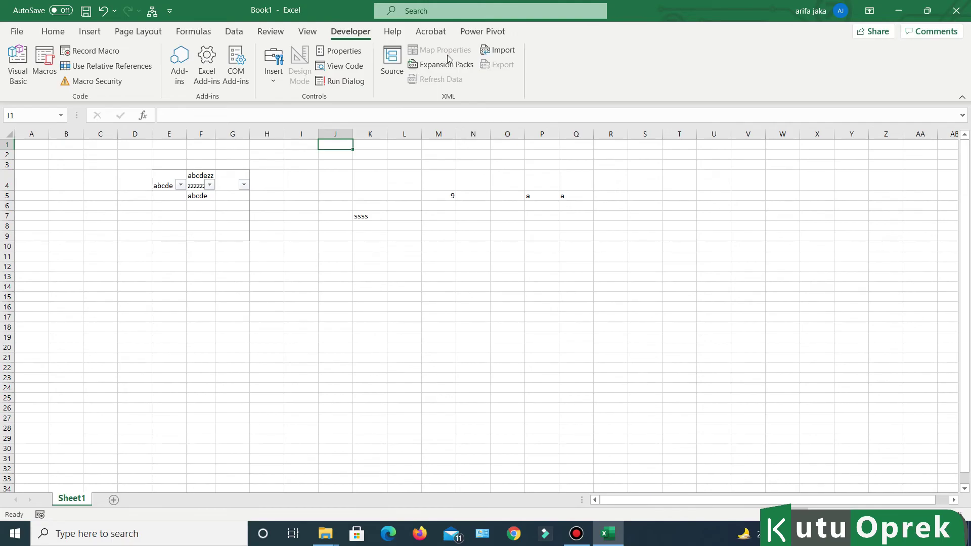
{"action": "left_click", "coordinate": [467, 31]}
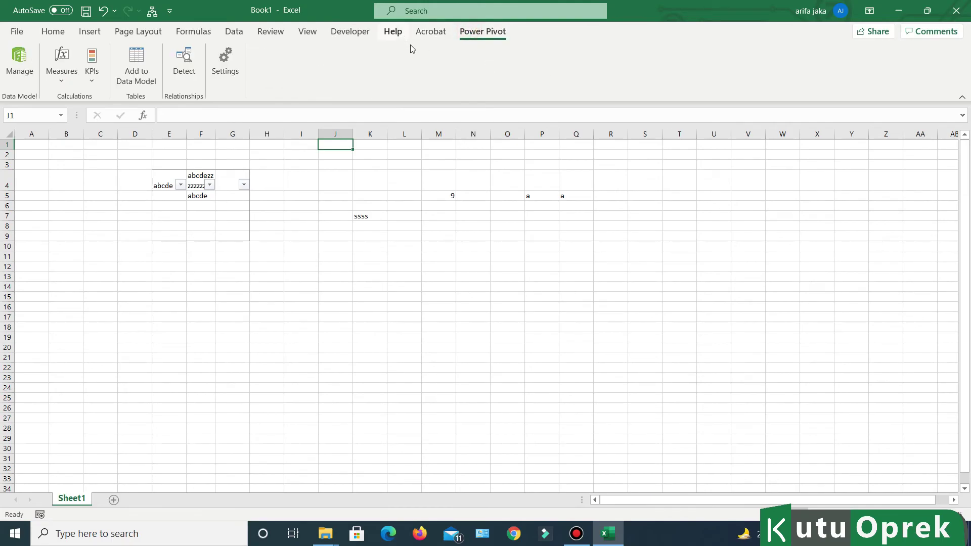
{"action": "left_click", "coordinate": [430, 34]}
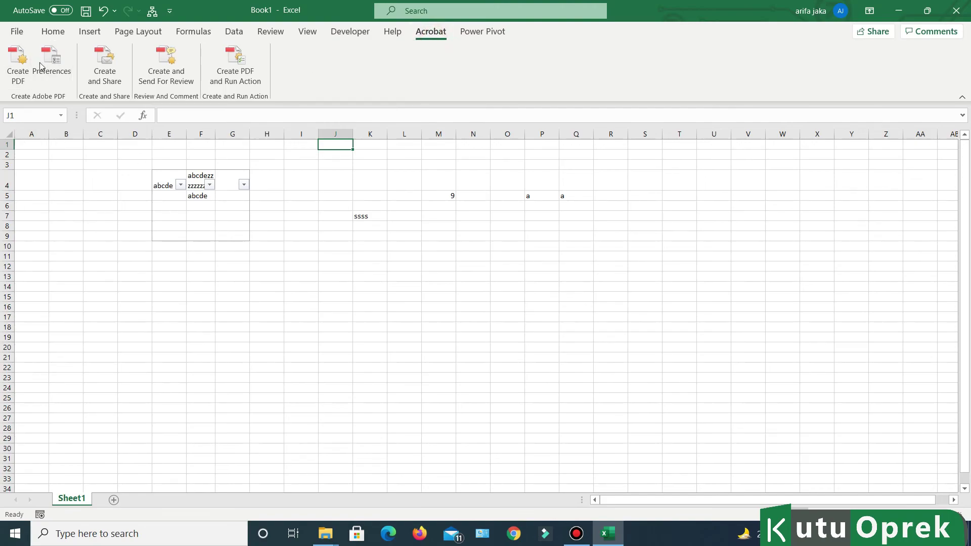
{"action": "left_click", "coordinate": [392, 32]}
{"action": "left_click", "coordinate": [349, 38]}
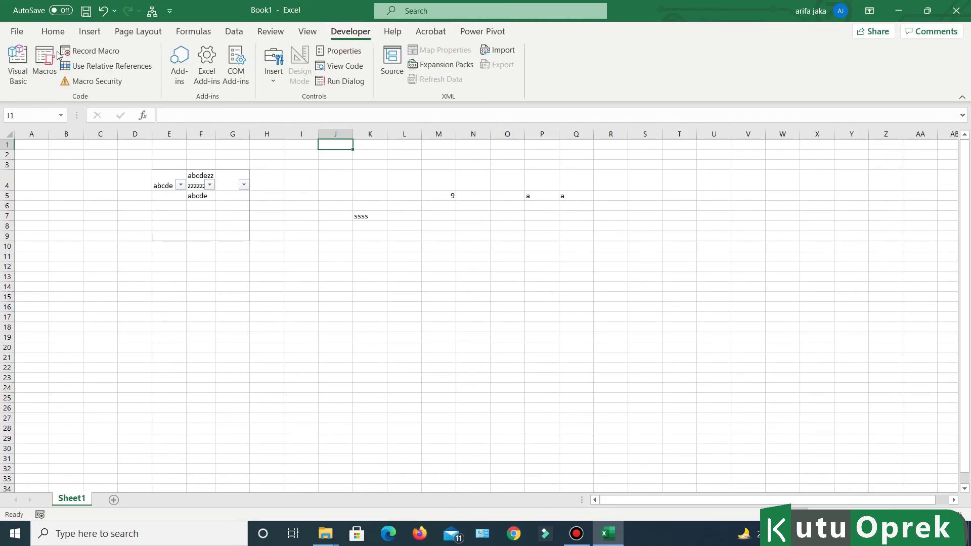
{"action": "left_click", "coordinate": [35, 31]}
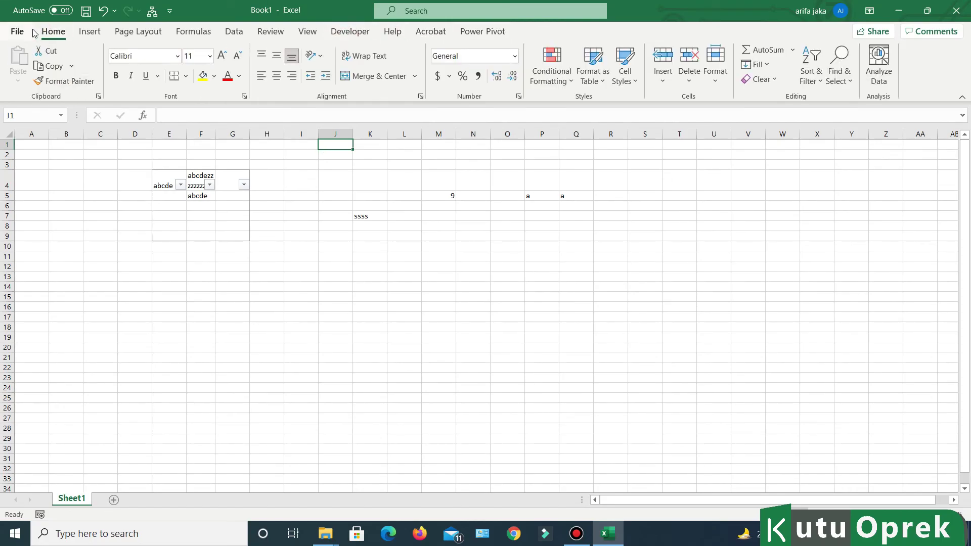